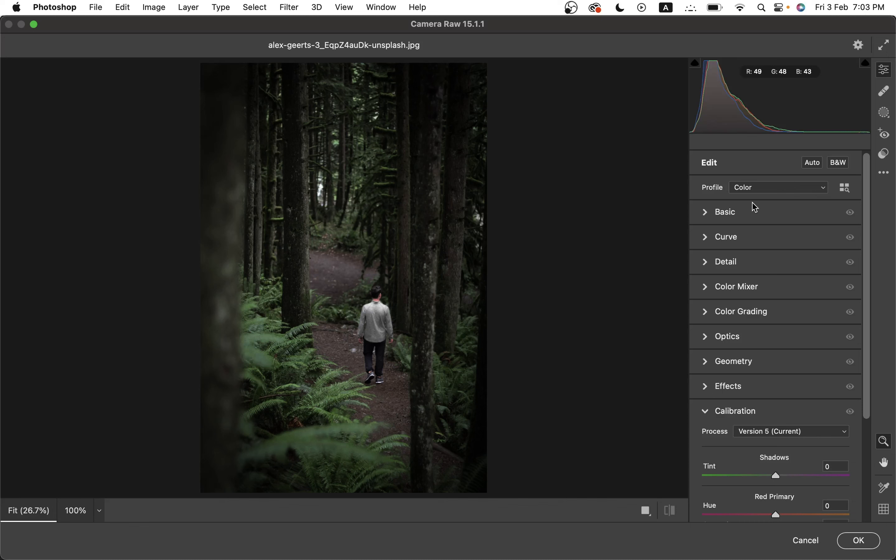
Step: Show the before and after images side by side, and set Highlights to -67 and Shadows to +55
key("q")
left_click(754, 217)
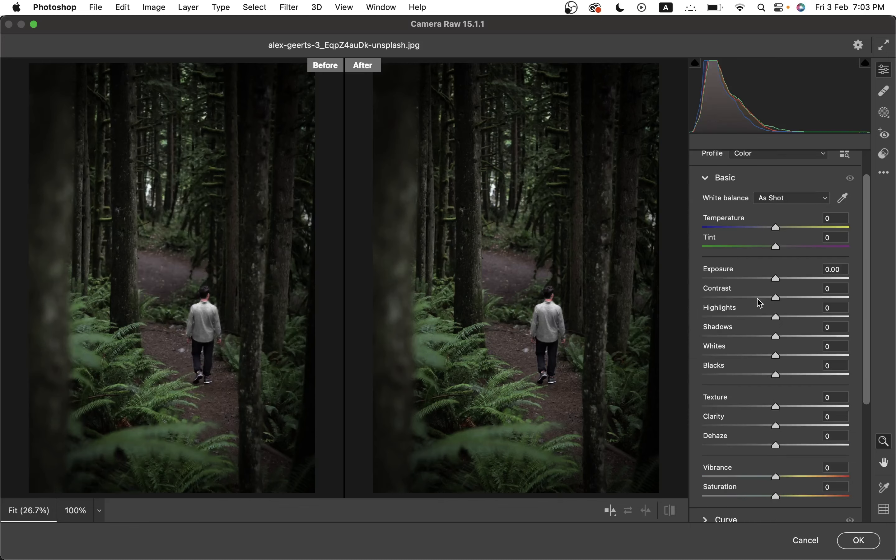
left_click_drag(776, 316, 728, 317)
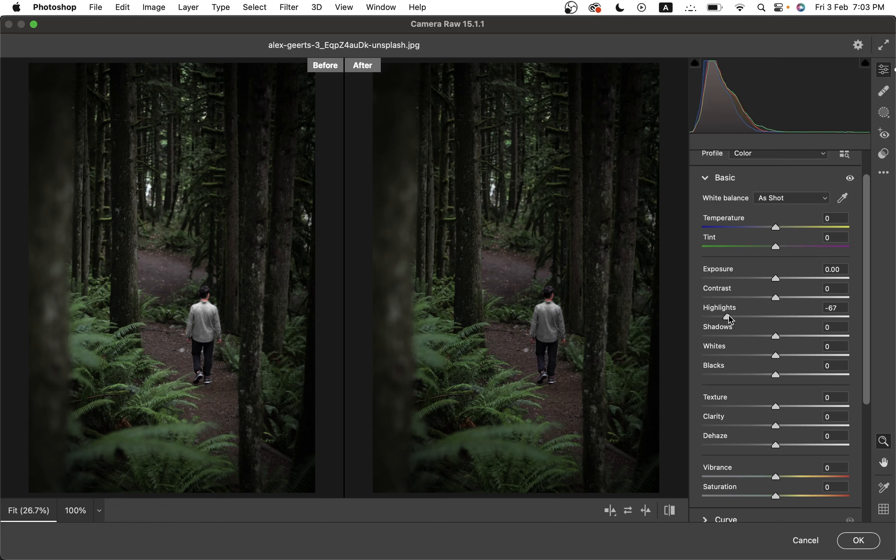
left_click(822, 337)
left_click_drag(820, 336, 819, 336)
scroll(793, 354, "down", 1)
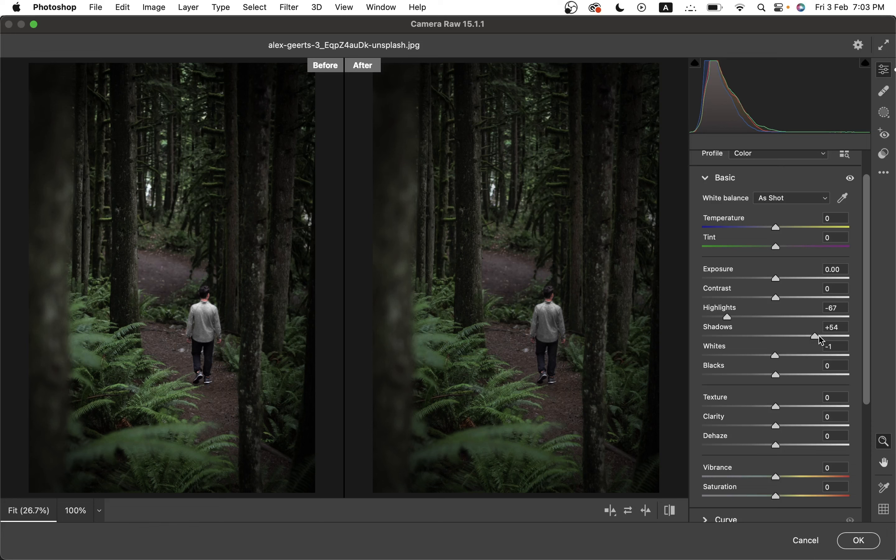
Step: Set the Whites to -60 and the Blacks to +25 in the basic adjustments
left_click(745, 357)
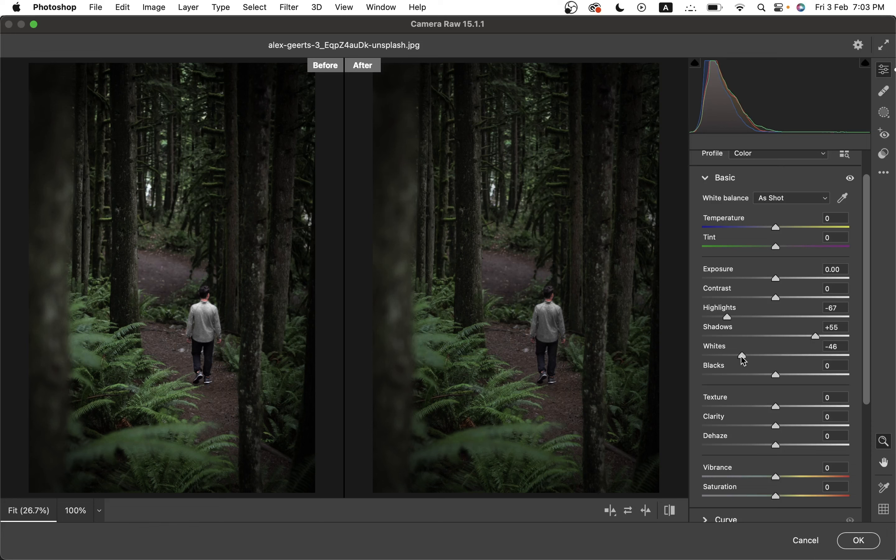
left_click_drag(741, 357, 733, 357)
left_click(799, 376)
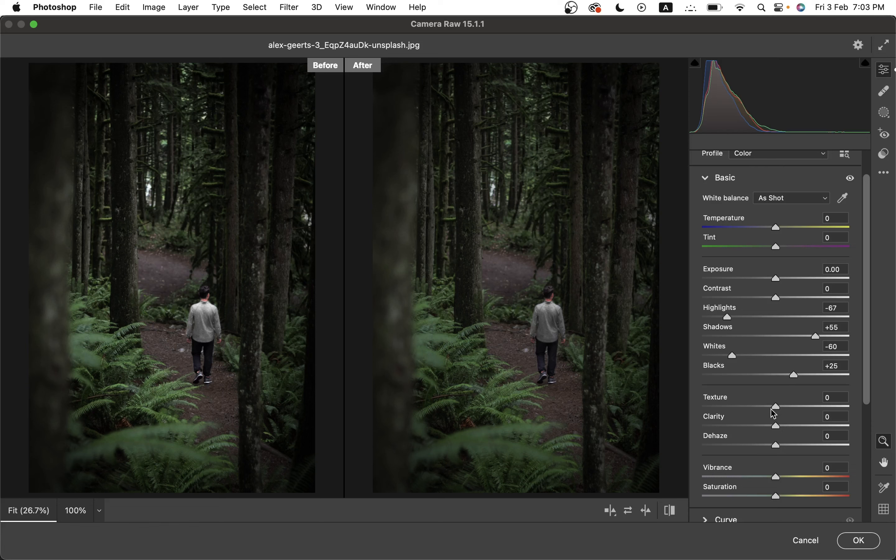
Step: Set Texture to +5, Vibrance to +23 and Saturation to -35
left_click_drag(776, 405, 777, 406)
left_click(800, 477)
left_click_drag(802, 482, 746, 494)
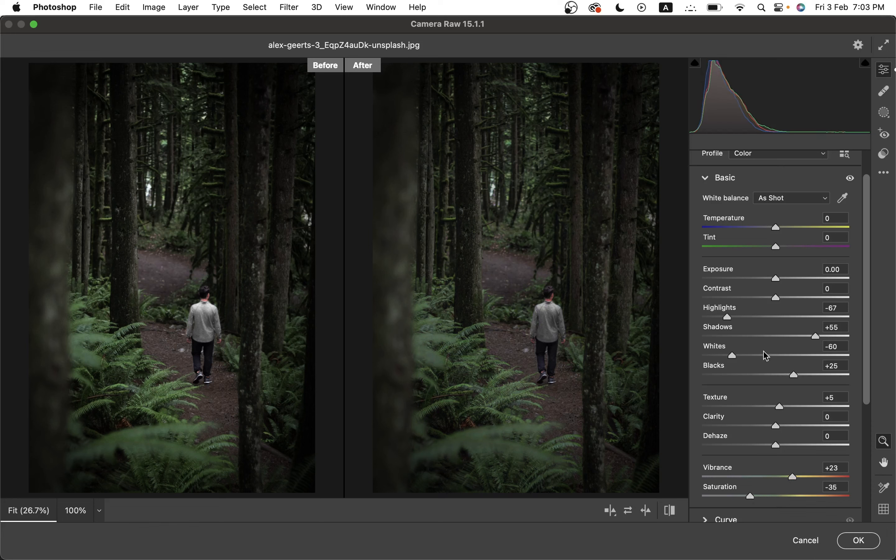
Step: Add a shadow point to the main point curve at input 59, output 56
left_click_drag(864, 192, 867, 351)
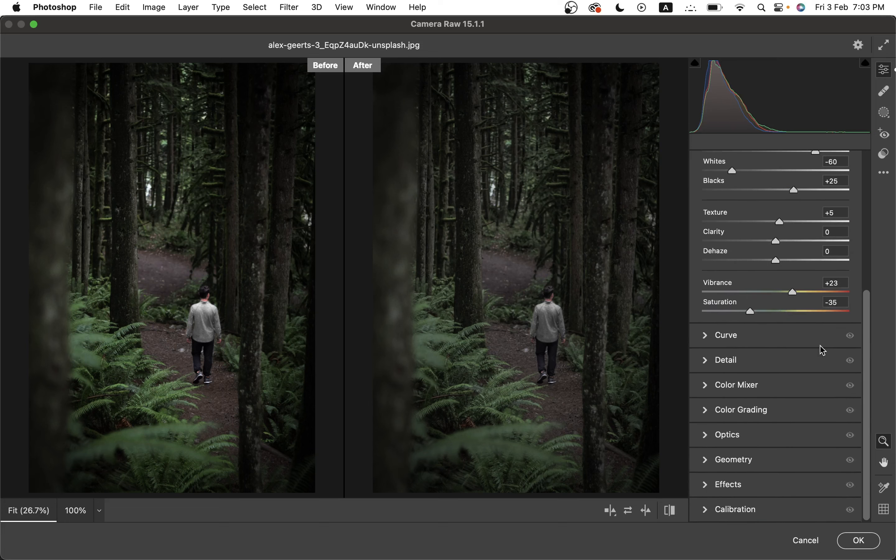
left_click(805, 338)
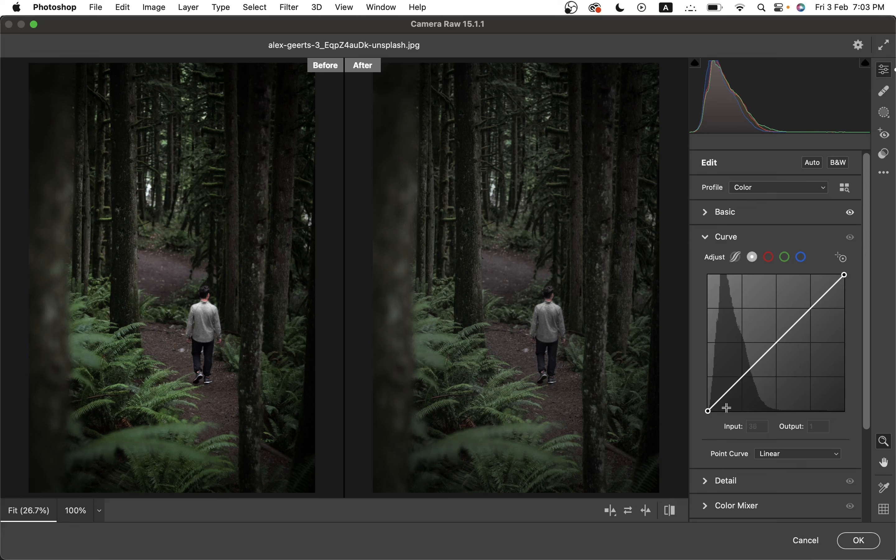
left_click_drag(734, 387, 739, 387)
key("Up")
key("Up")
key("Up")
key("Up")
key("Up")
key("Up")
key("Up")
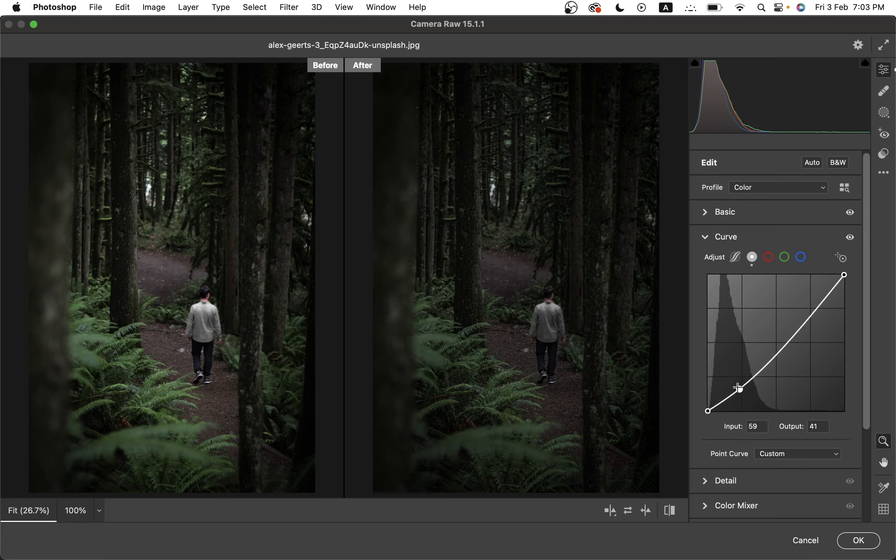
key("Up")
key("Up")
key("Up")
key("Up")
key("Up")
key("Up")
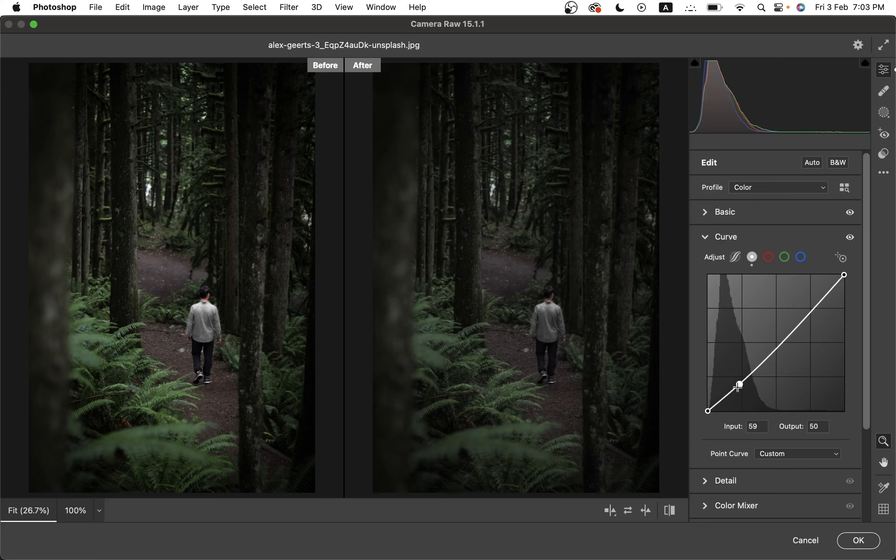
key("Up")
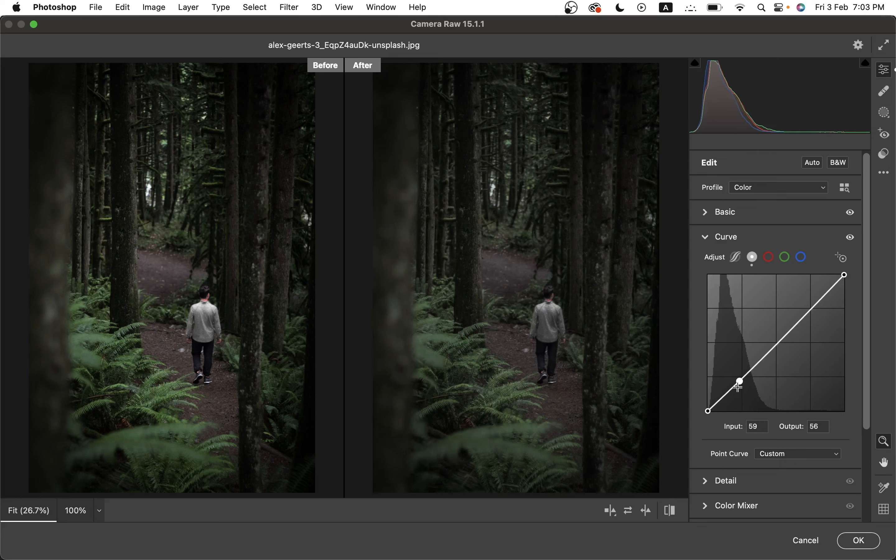
Step: Add a highlight point to the main point curve and lower it to input 176, output 164
left_click(811, 307)
left_click_drag(811, 307, 802, 314)
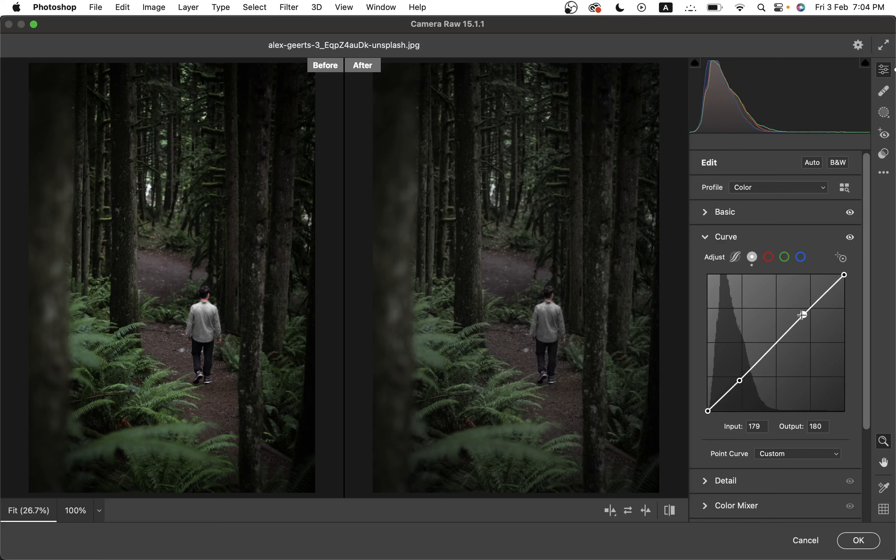
key("Down")
key("Down")
key("Down")
key("Down")
key("Down")
key("Down")
key("Down")
key("Down")
key("Down")
key("Down")
key("Down")
key("Down")
key("Down")
key("Down")
key("Down")
key("Down")
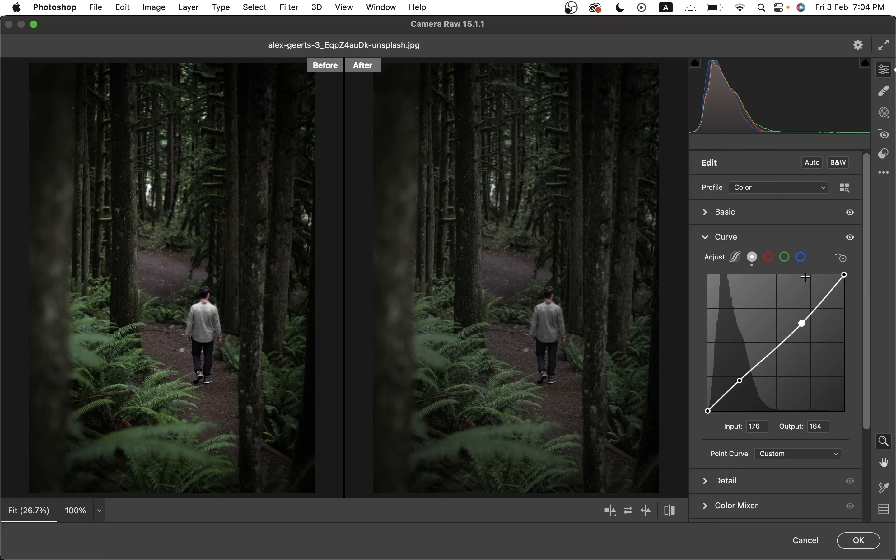
Step: On the red channel curve, add points at input 41/output 8, input 85/output 55 and input 123/output 121
left_click(773, 261)
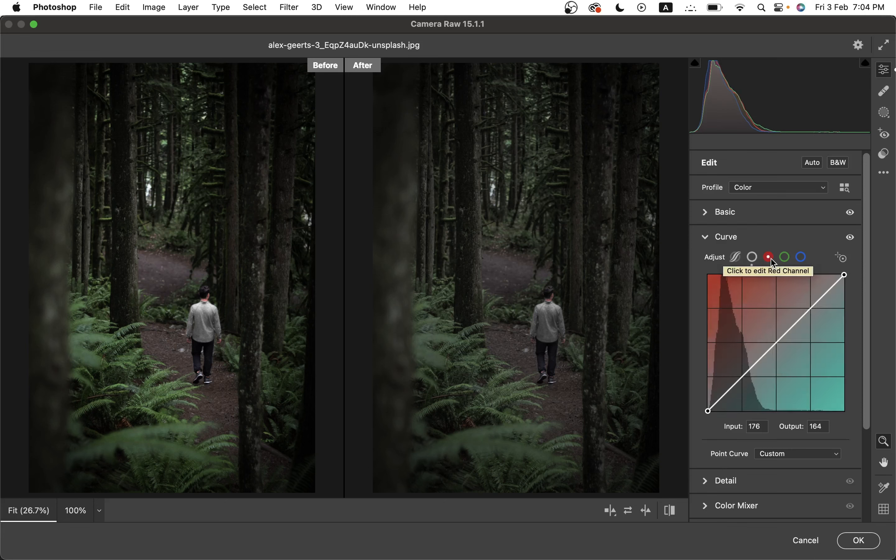
left_click_drag(736, 382, 726, 407)
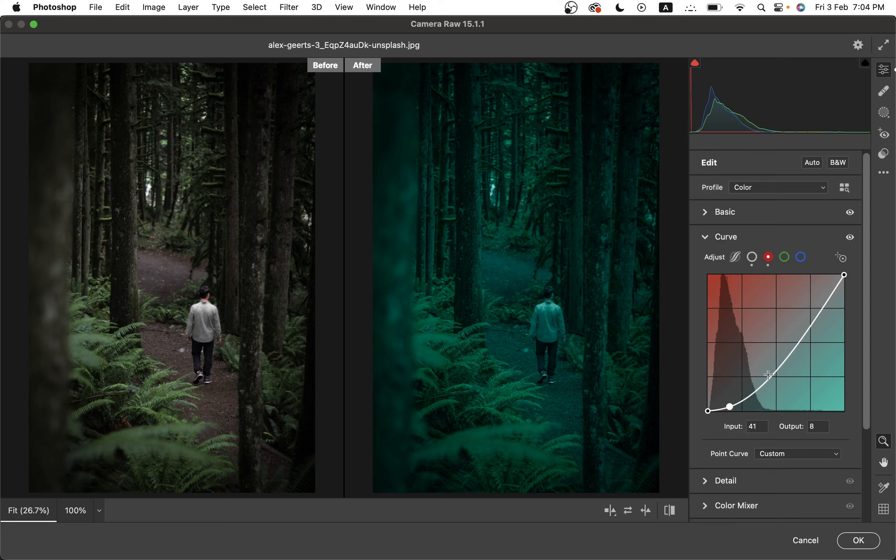
left_click_drag(769, 375, 754, 381)
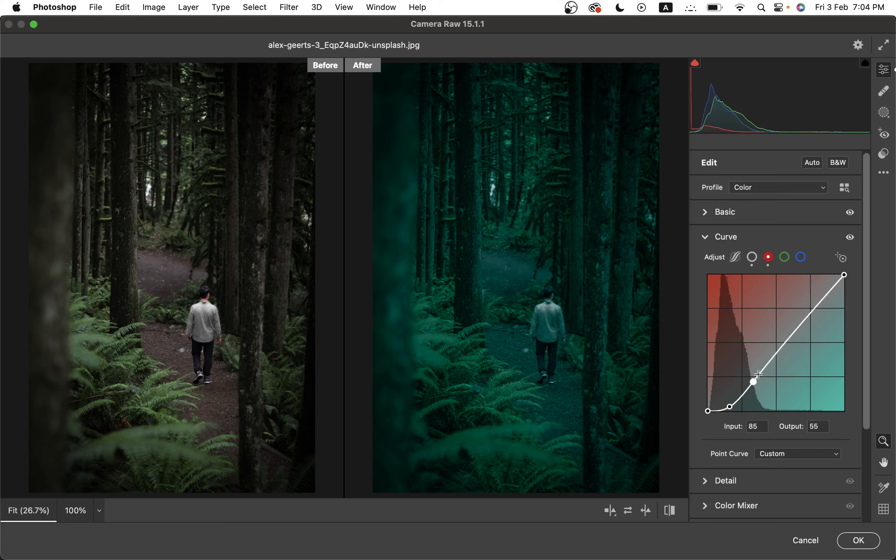
left_click_drag(777, 345, 777, 343)
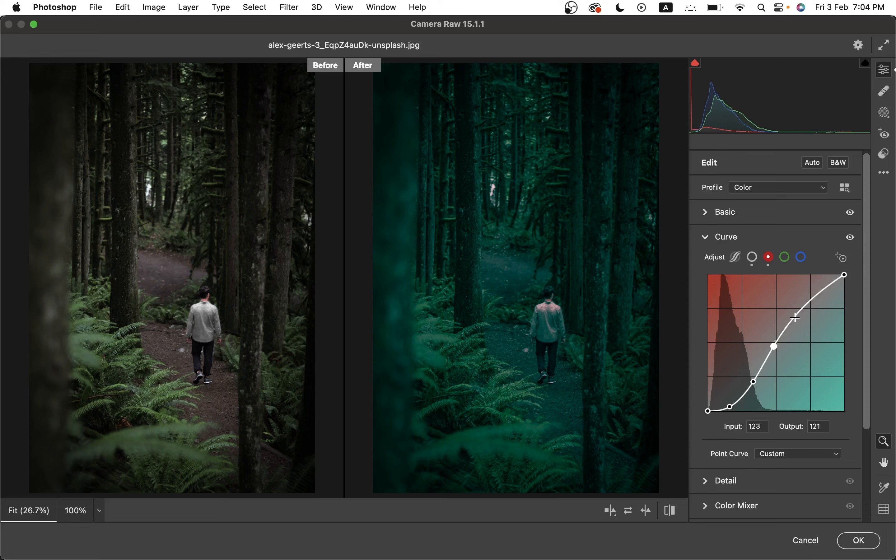
Step: Add a highlight point to the red channel curve at input 186, output 193
left_click(809, 296)
key("Left")
key("Left")
key("Left")
key("Left")
key("Left")
key("Down")
key("Down")
key("Down")
key("Down")
key("Down")
left_click_drag(810, 296, 808, 307)
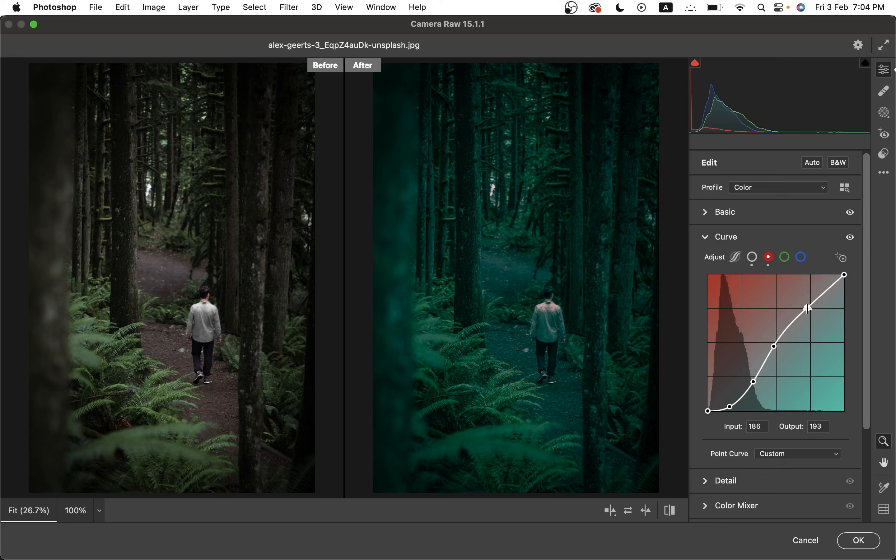
Step: On the green channel curve, raise the black point to output 17 and add a shadow point at input 51, output 21
left_click(785, 258)
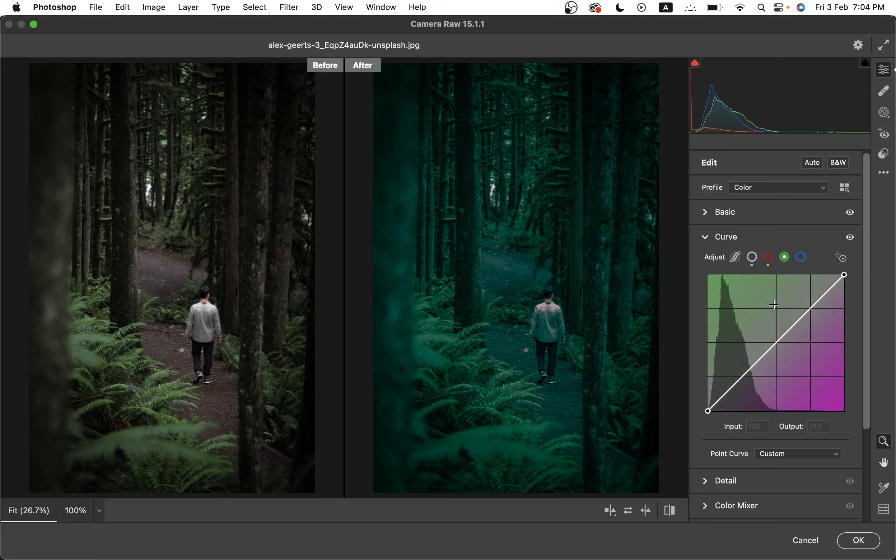
left_click_drag(708, 410, 708, 400)
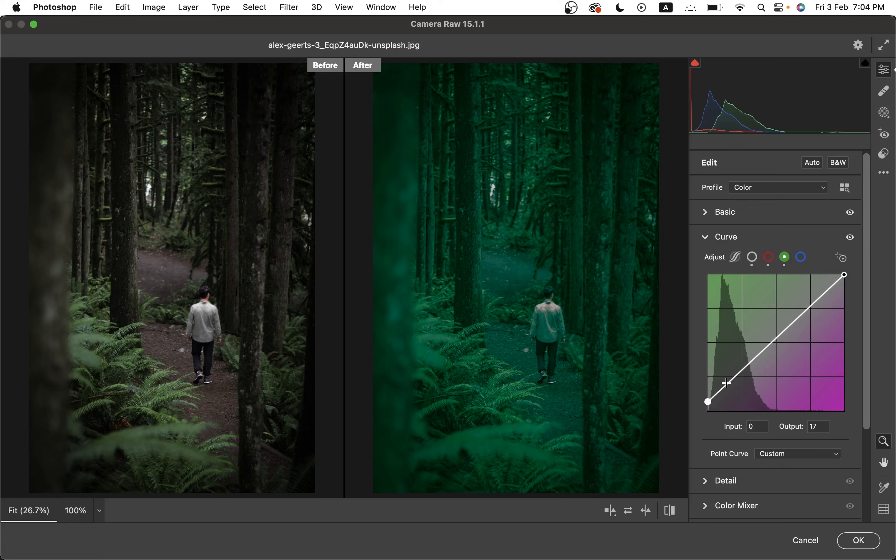
left_click_drag(733, 382, 736, 385)
key("Down")
key("Down")
key("Down")
key("Down")
key("Down")
key("Down")
key("Down")
key("Down")
key("Down")
key("Down")
key("Down")
key("Down")
key("Down")
key("Down")
key("Down")
key("Down")
key("Down")
key("Down")
key("Down")
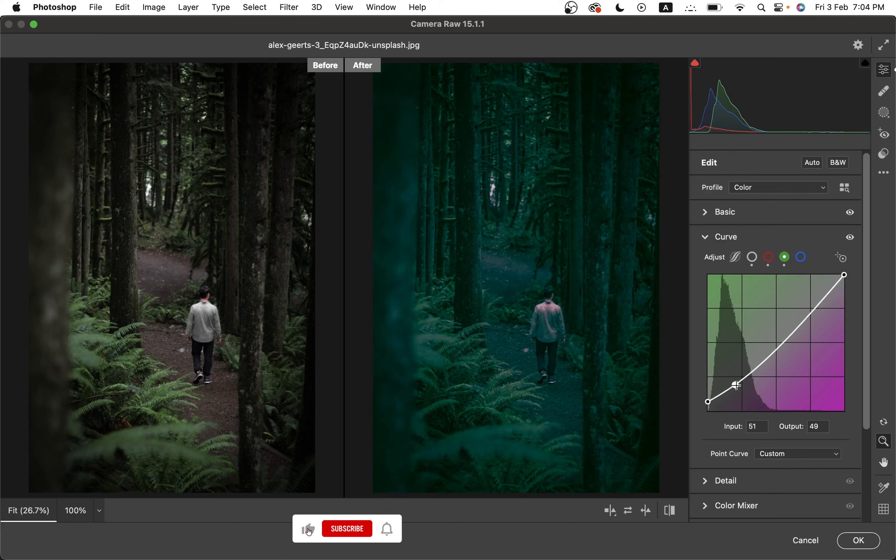
key("Down")
key("Down")
key("Down")
key("Down")
key("Down")
key("Down")
key("Down")
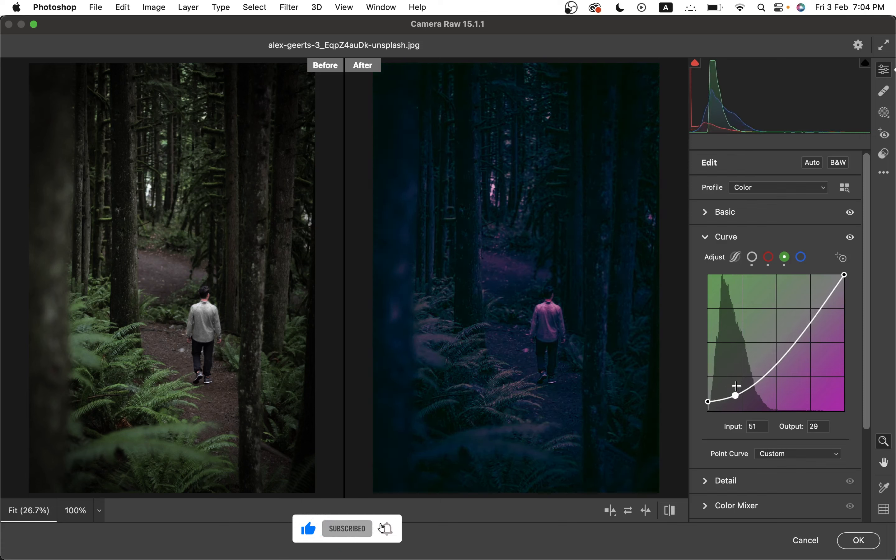
key("Down")
key("Down")
key("Down")
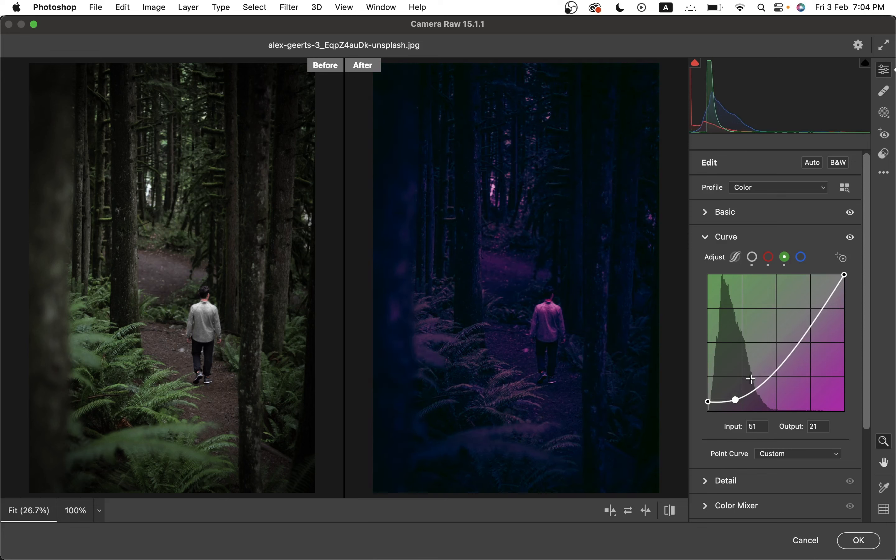
Step: Add two midtone points to the green channel curve at input 83/output 56 and input 123/output 121
left_click_drag(764, 365, 754, 385)
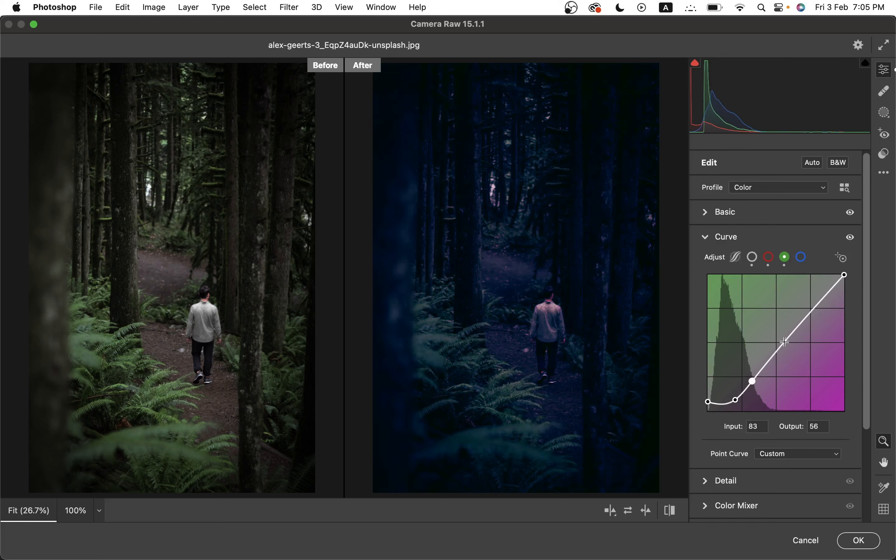
left_click_drag(785, 340, 773, 354)
key("Up")
key("Up")
key("Up")
key("Up")
key("Up")
key("Up")
key("Up")
key("Up")
key("Up")
key("Up")
key("Up")
key("Up")
key("Up")
key("Up")
key("Up")
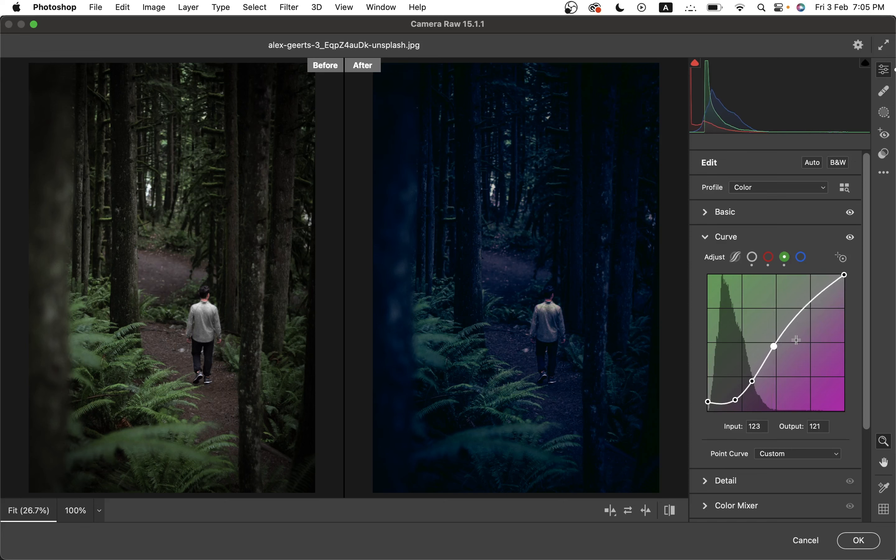
Step: Add a highlight point to the green channel curve and raise it to input 157, output 182
left_click(806, 302)
left_click_drag(807, 304, 791, 325)
key("Up")
key("Up")
key("Up")
key("Up")
key("Up")
key("Up")
key("Up")
key("Up")
key("Up")
key("Up")
key("Up")
key("Up")
key("Up")
key("Up")
key("Up")
key("Up")
key("Up")
key("Up")
key("Up")
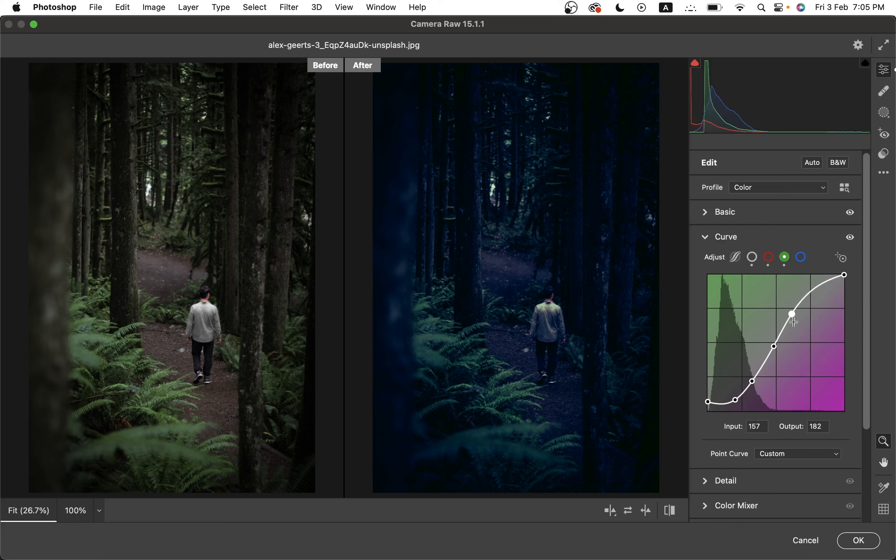
Step: On the blue channel curve, add a shadow point and lower it to input 38, output 17
left_click(801, 256)
left_click(726, 385)
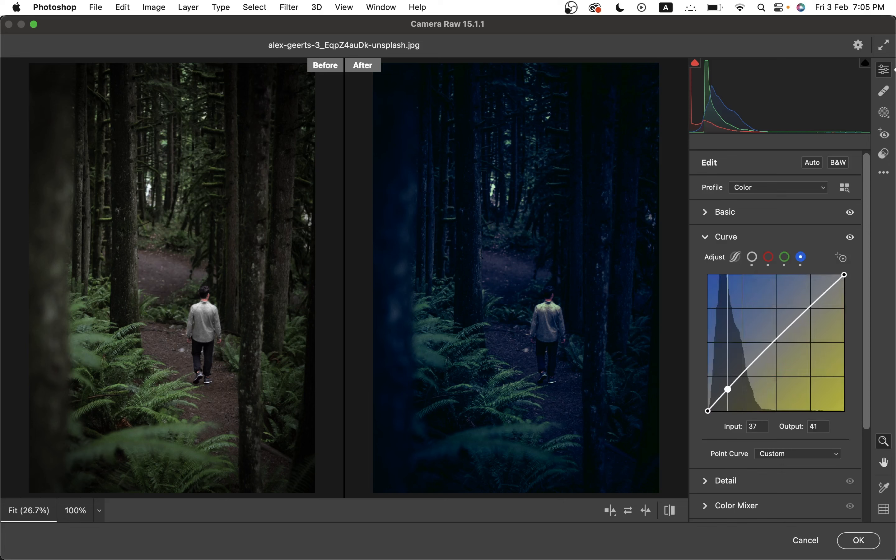
key("Down")
key("Down")
key("Down")
key("Down")
key("Down")
key("Down")
key("Down")
key("Down")
key("Down")
key("Down")
key("Down")
key("Down")
key("Down")
key("Down")
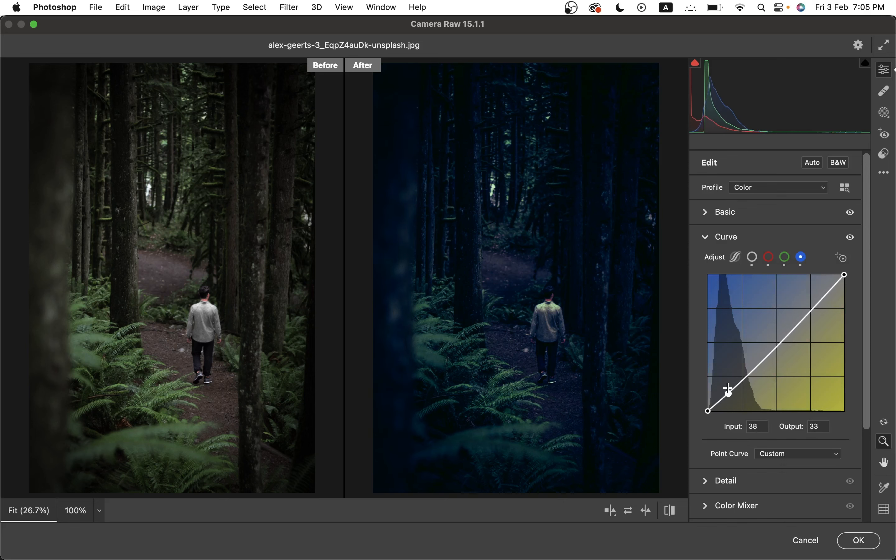
key("Down")
key("Down")
key("Down")
key("Down")
key("Down")
key("Down")
key("Down")
key("Down")
key("Down")
key("Down")
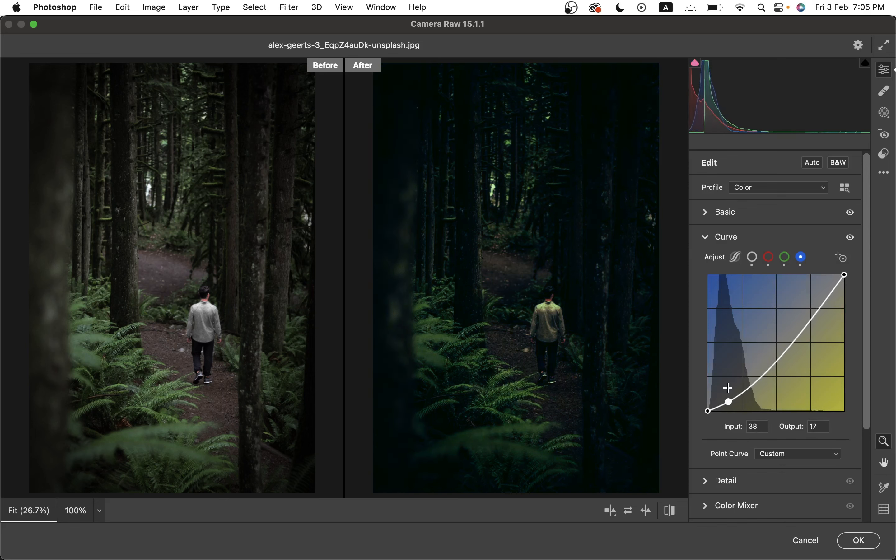
Step: On the blue channel curve, add a lower-midtone point and lower the shadow point at input 38 to output 9
key("Up")
key("Up")
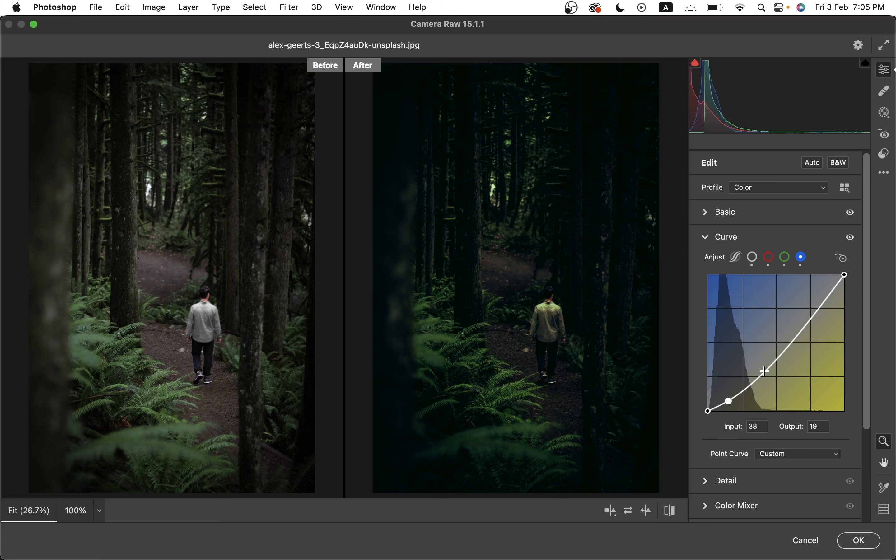
left_click_drag(766, 370, 758, 379)
left_click(728, 400)
key("Down")
key("Down")
key("Down")
key("Down")
key("Down")
key("Down")
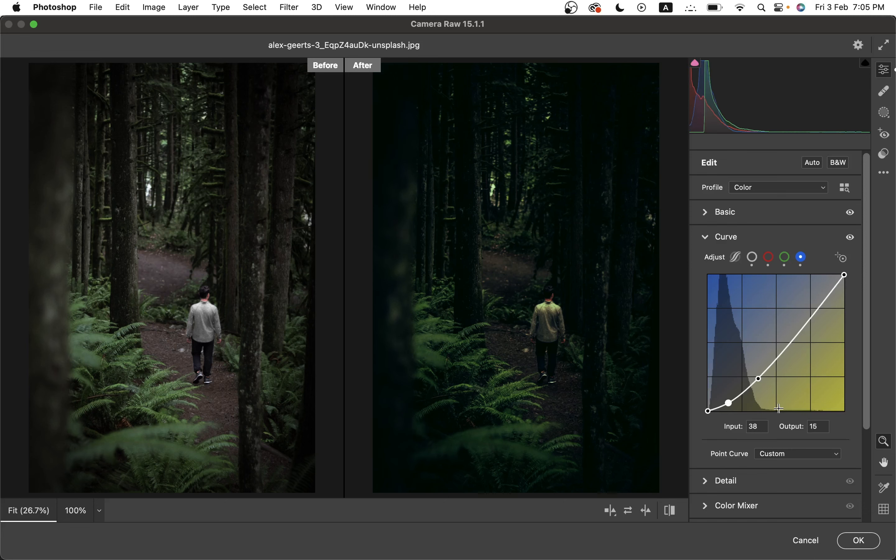
key("Down")
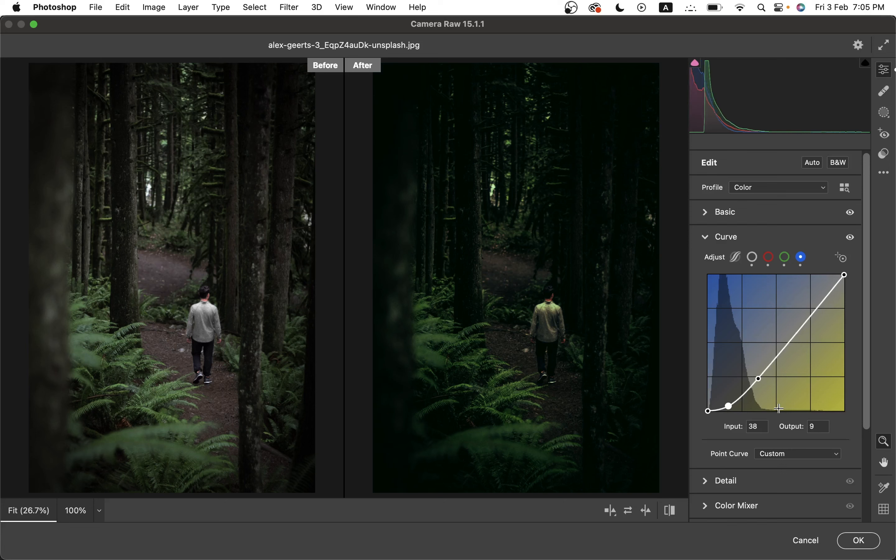
Step: Move the blue channel curve's lower-midtone point to input 88, output 62
left_click(758, 379)
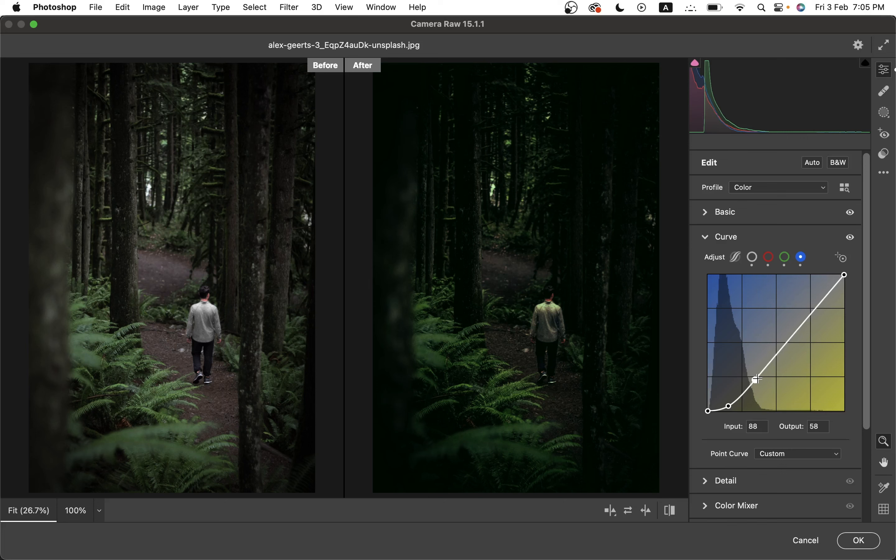
key("Up")
key("Up")
key("Up")
key("Up")
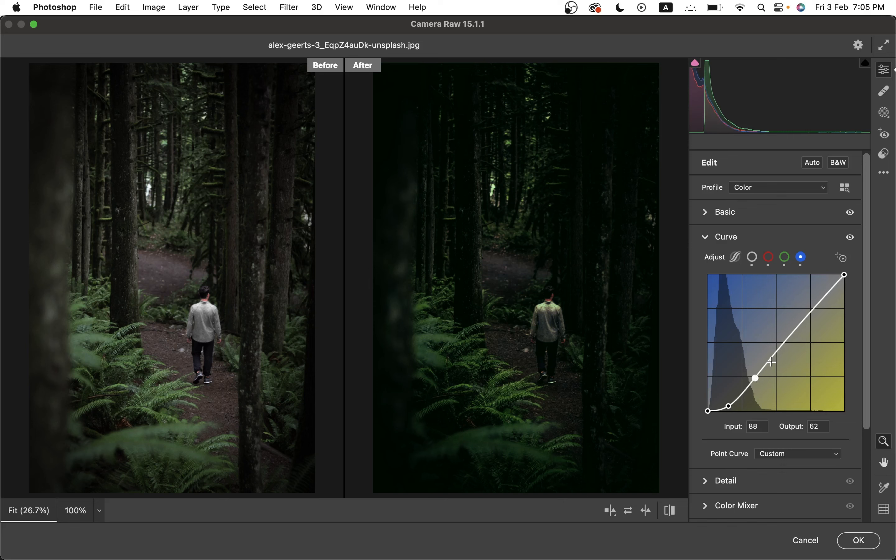
Step: Add a central midtone point to the blue channel curve and raise it to input 125, output 120
left_click(778, 351)
key("Left")
key("Left")
key("Left")
key("Left")
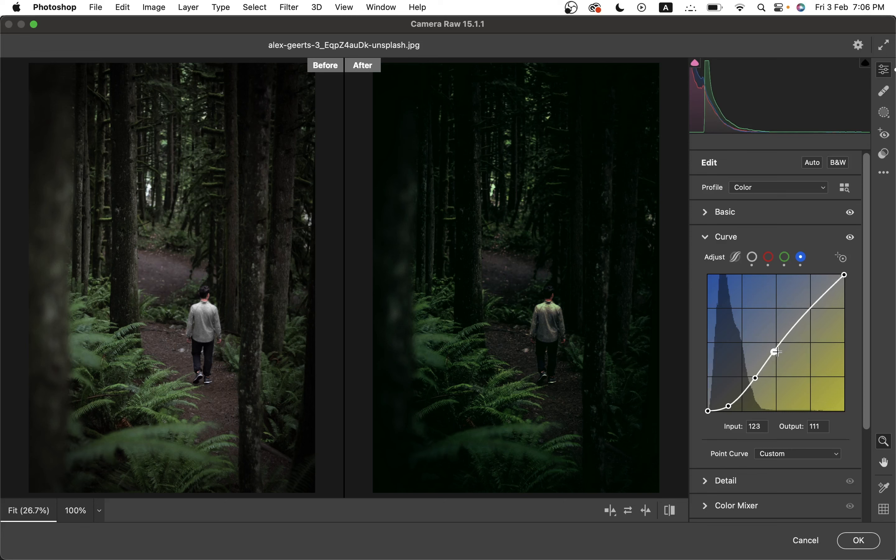
key("Up")
key("Up")
key("Up")
key("Up")
key("Up")
key("Up")
key("Up")
key("Up")
key("Up")
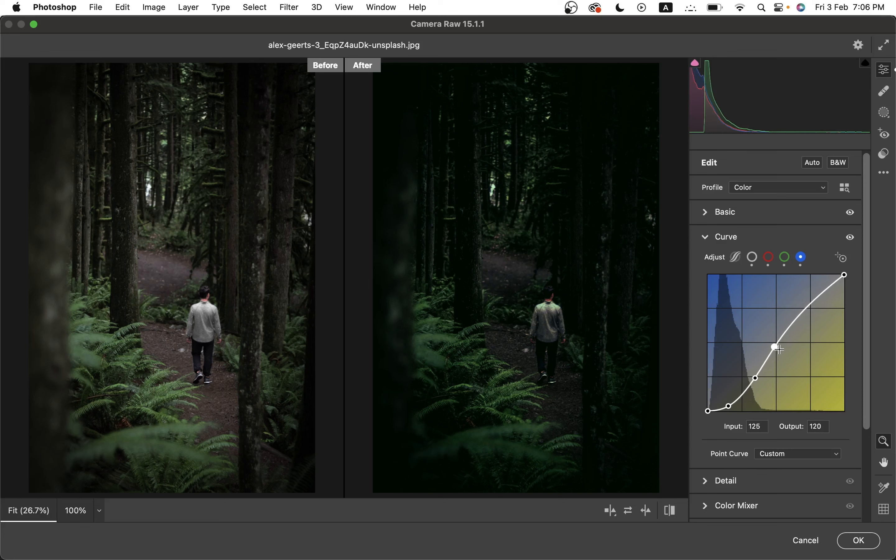
Step: Add a highlight point to the blue channel curve at input 183, output 197
left_click_drag(795, 319, 811, 303)
key("Left")
key("Left")
key("Left")
key("Left")
key("Left")
key("Left")
key("Left")
key("Left")
key("Left")
key("Left")
key("Down")
key("Down")
key("Down")
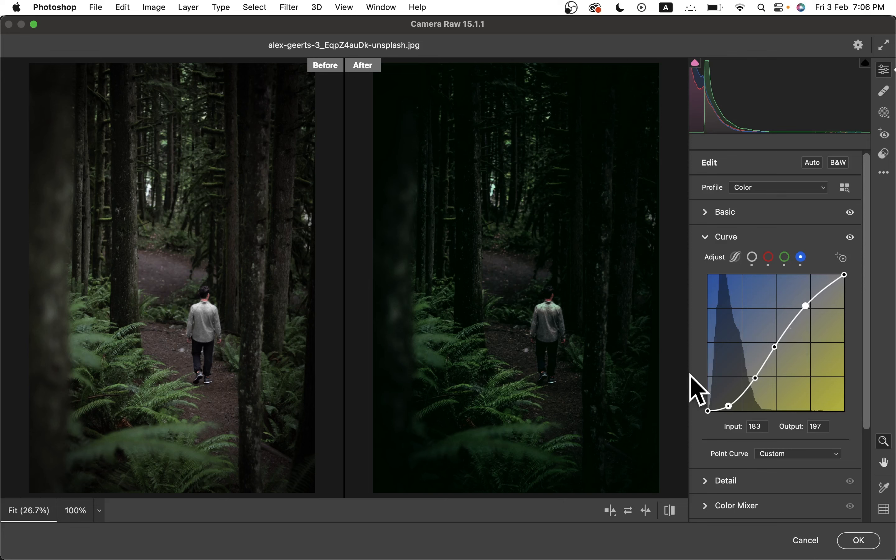
Step: Compare the photo with and without the curve adjustments, leaving them enabled, and close the curve settings
left_click(847, 236)
left_click(850, 237)
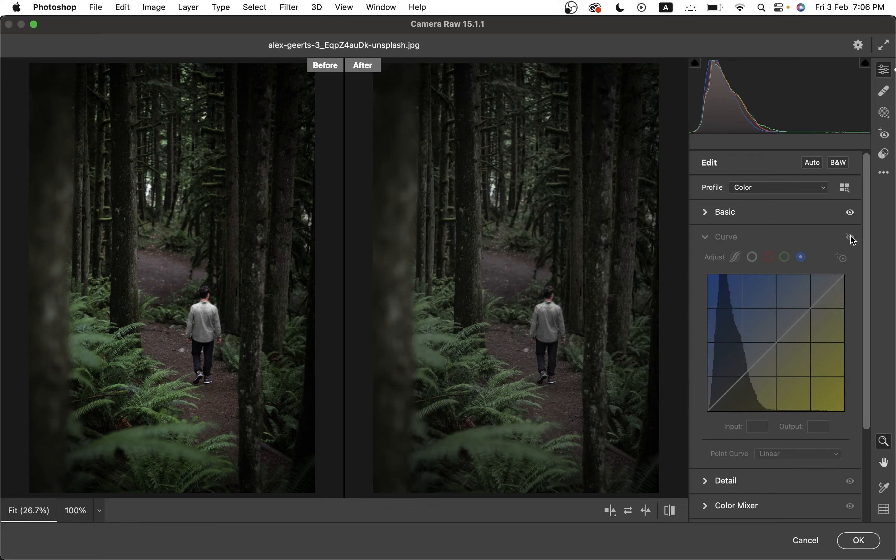
left_click(851, 237)
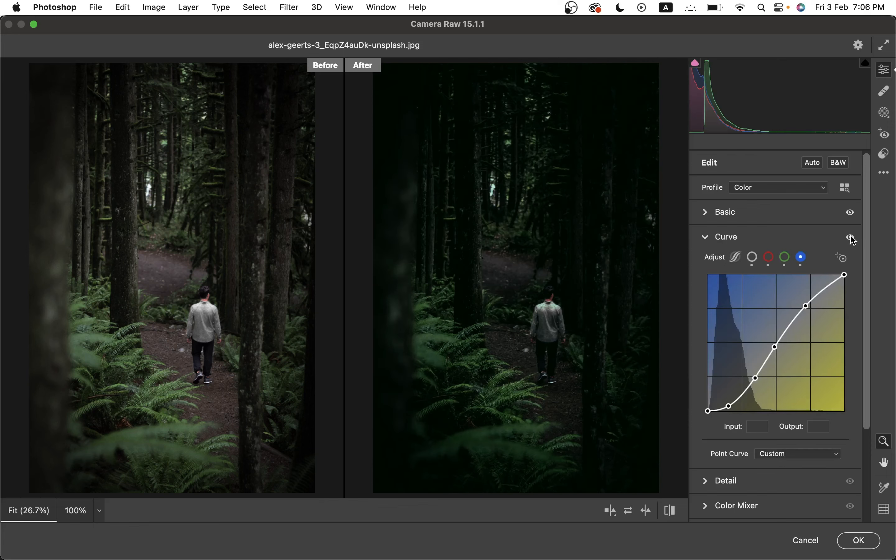
left_click(722, 238)
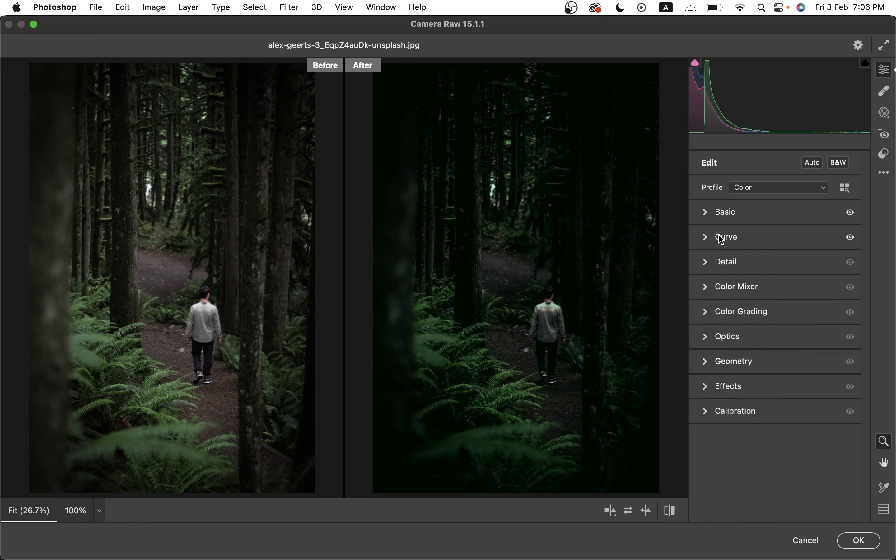
Step: Set Sharpening to 25 and Color Noise Reduction to 25 in the detail adjustments, keeping Noise Reduction at 0
left_click(724, 262)
left_click_drag(738, 297, 730, 295)
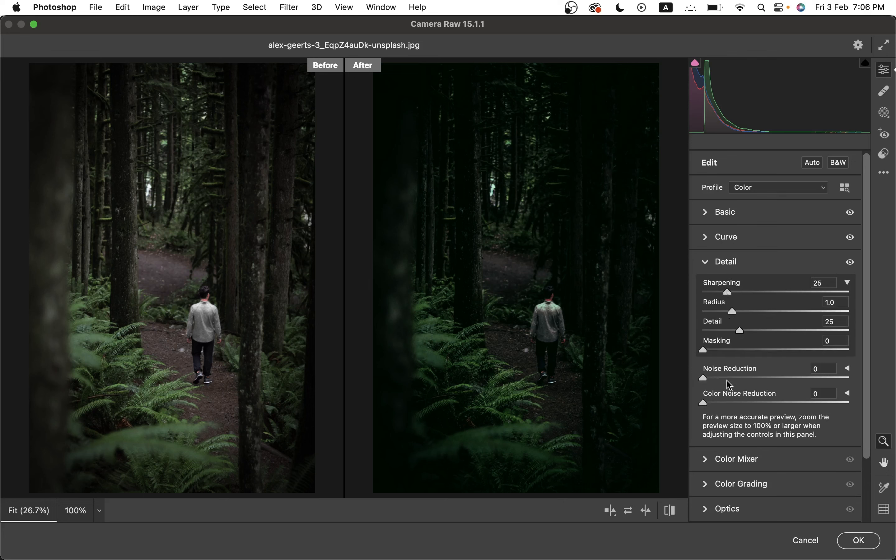
left_click_drag(726, 379, 739, 377)
double_click(739, 377)
left_click(739, 403)
scroll(870, 281, "down", 4)
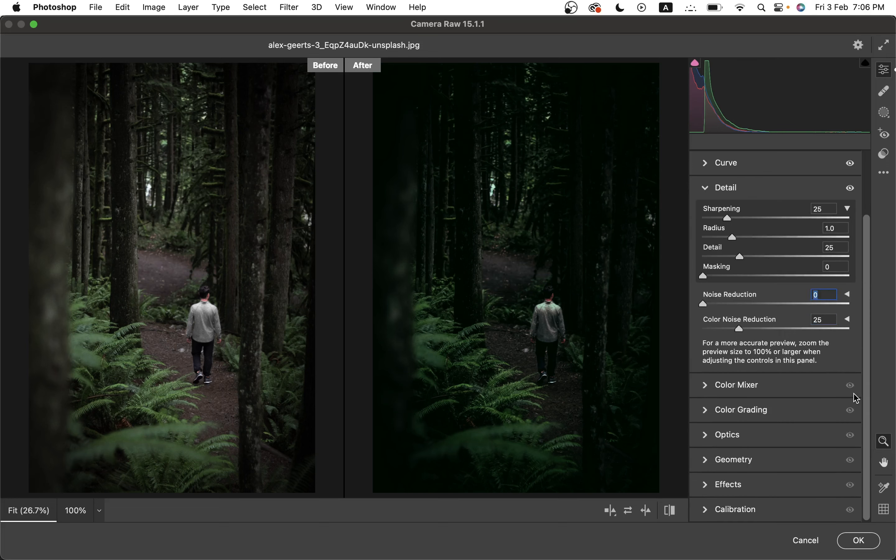
Step: Set the Color Mixer hues to reds -10, oranges -3, yellows +10 and greens +12, and shift the blues slightly negative
left_click(787, 393)
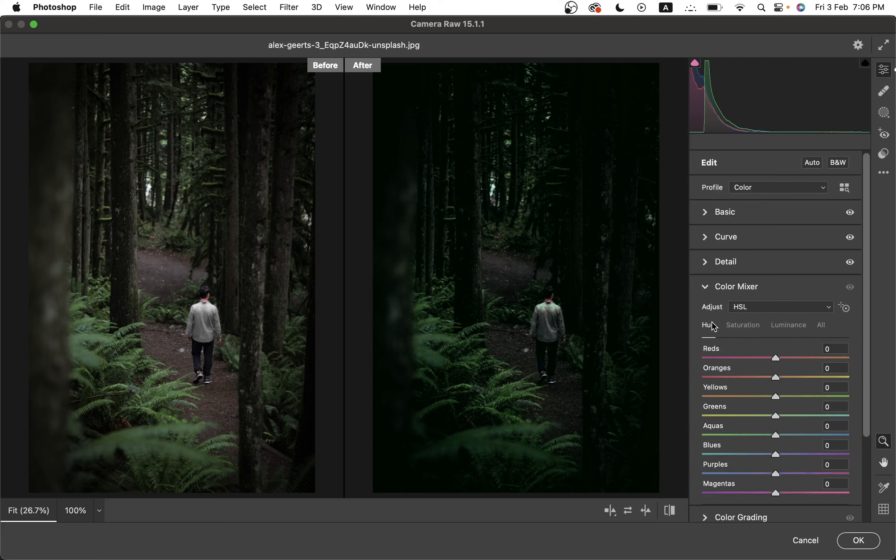
left_click(770, 358)
left_click_drag(771, 361, 768, 360)
left_click_drag(775, 377, 783, 416)
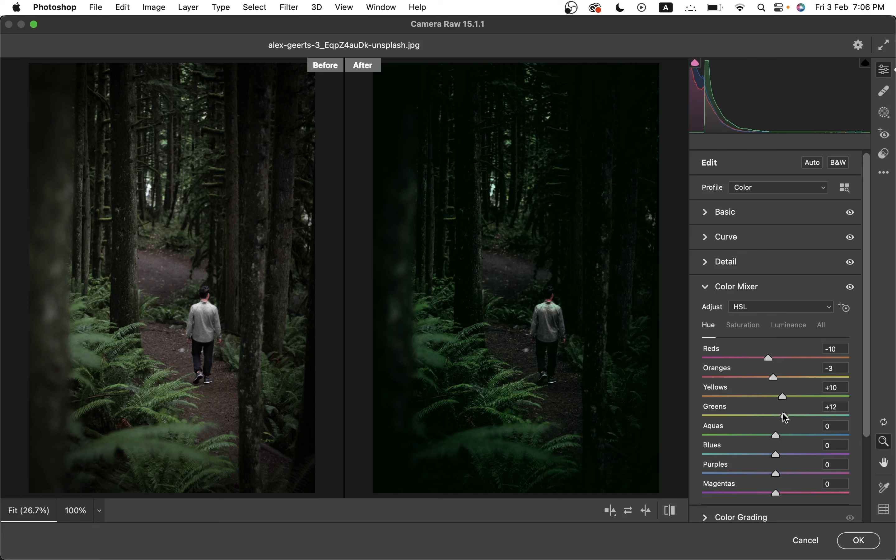
left_click_drag(777, 454, 772, 455)
Step: Set the Color Mixer saturation to reds -25, oranges -18, yellows -100 and greens -79, and reduce the aquas and blues
left_click(741, 326)
left_click(761, 357)
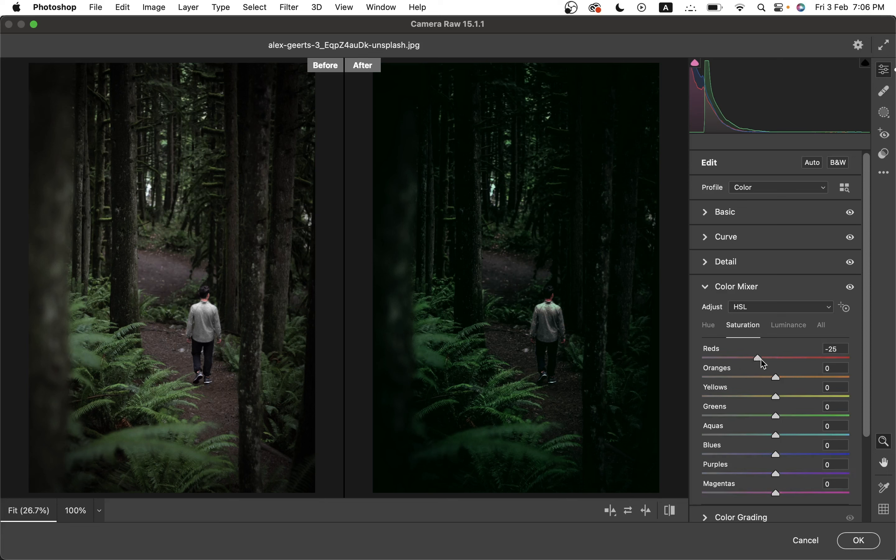
left_click(763, 377)
left_click_drag(768, 379, 666, 395)
left_click_drag(759, 418, 721, 417)
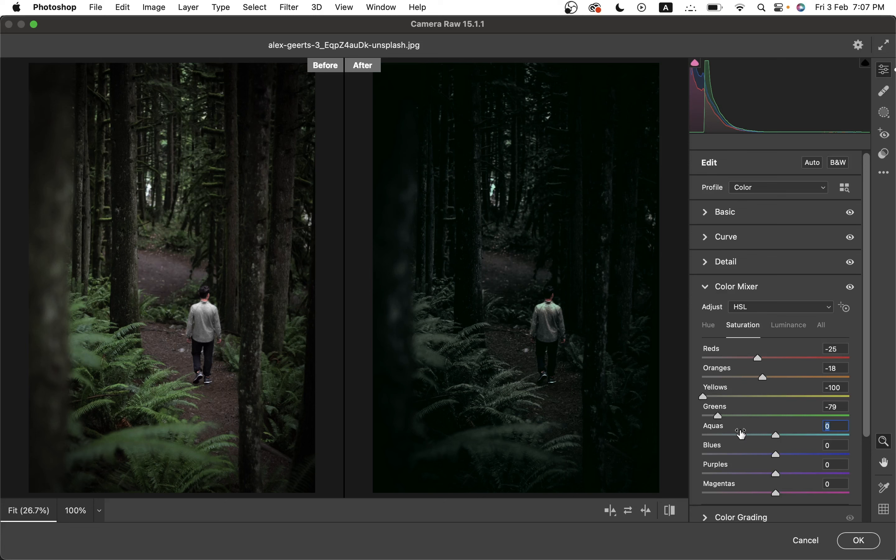
left_click_drag(742, 434, 748, 437)
left_click(765, 456)
Step: Set the Color Mixer luminance to reds +24, oranges +54, yellows -45, greens -37, aquas -100 and blues +16
left_click(783, 327)
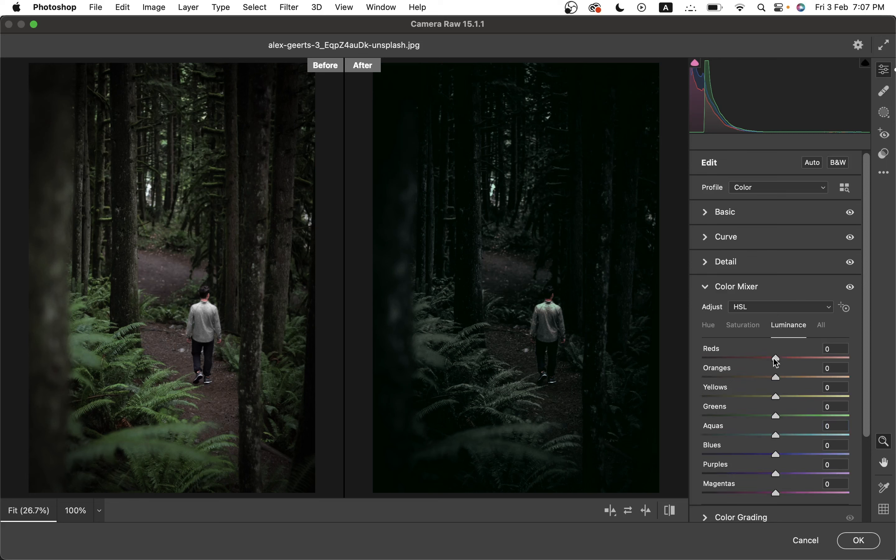
left_click_drag(777, 361, 817, 376)
left_click_drag(772, 397, 744, 396)
left_click(757, 416)
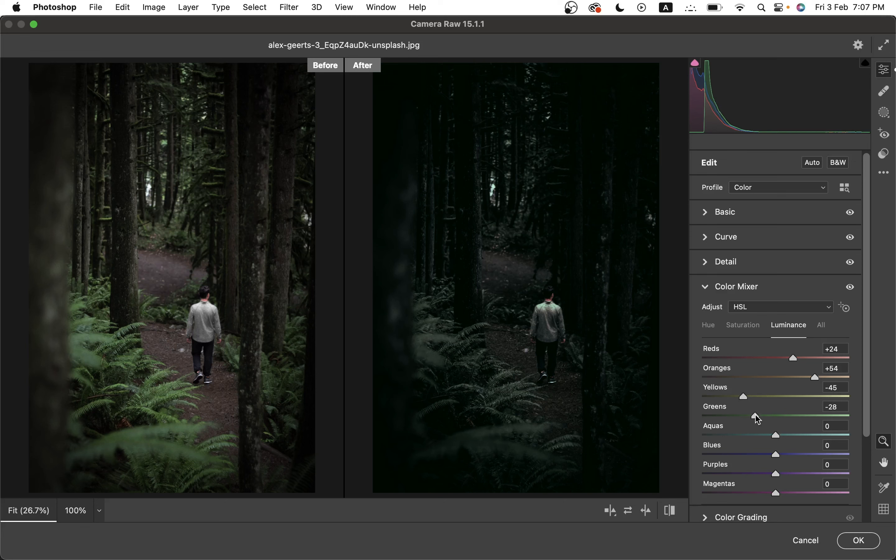
left_click_drag(756, 416, 756, 416)
left_click_drag(763, 436, 678, 444)
left_click_drag(769, 449, 789, 458)
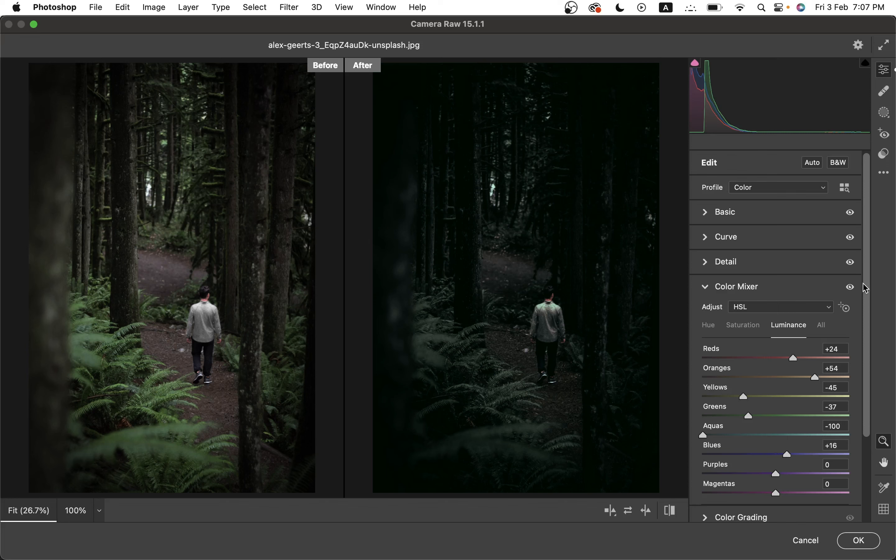
Step: Color grade the shadows with hue 17 and saturation 15, and set Blending to 100 and Balance to +52
left_click_drag(866, 289, 863, 415)
left_click(808, 416)
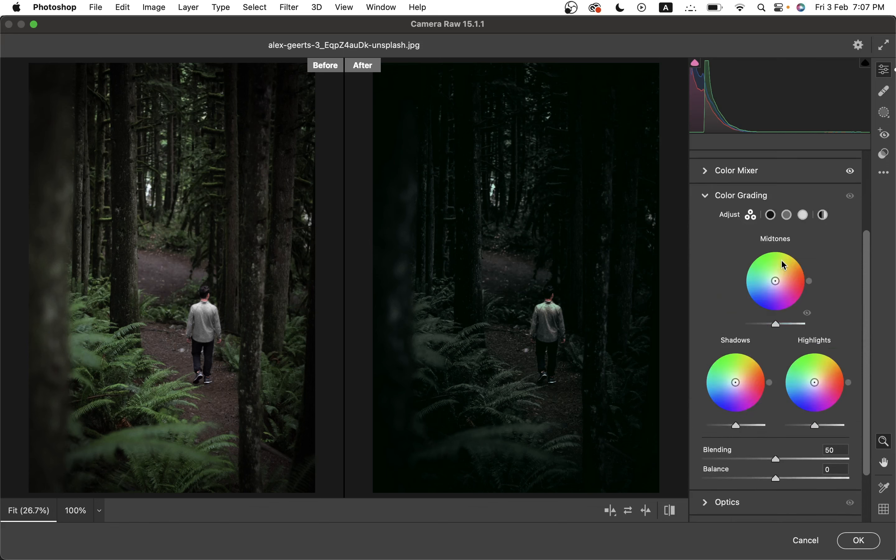
left_click(772, 218)
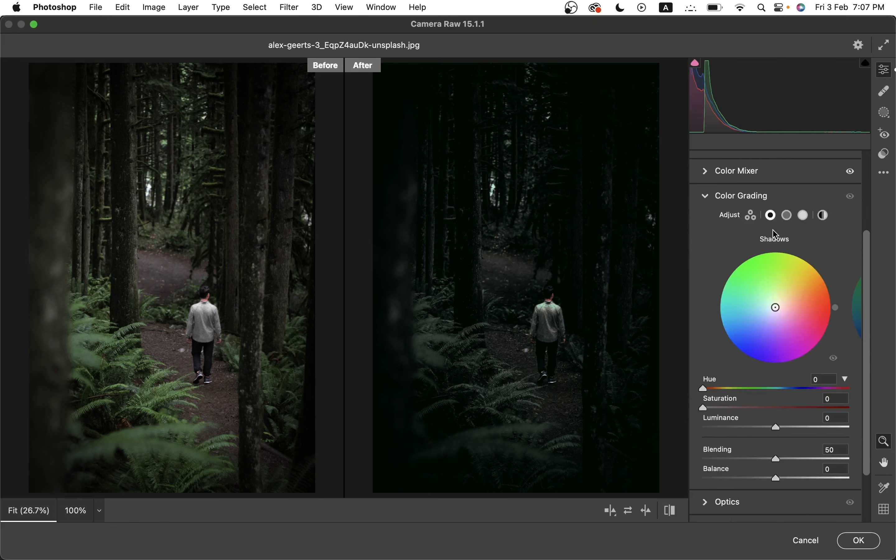
mouse_move(737, 389)
left_mouse_down()
mouse_move(711, 390)
mouse_move(727, 410)
left_mouse_up()
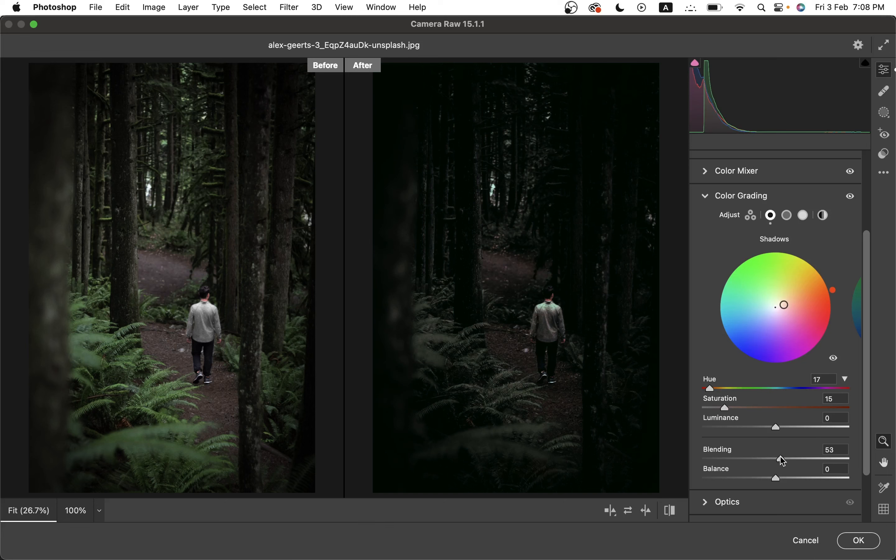
left_click_drag(784, 460, 864, 457)
left_click_drag(779, 479, 818, 474)
Step: Color grade the highlights with hue 191 and a slight saturation increase, and close the color grading settings
left_click(803, 218)
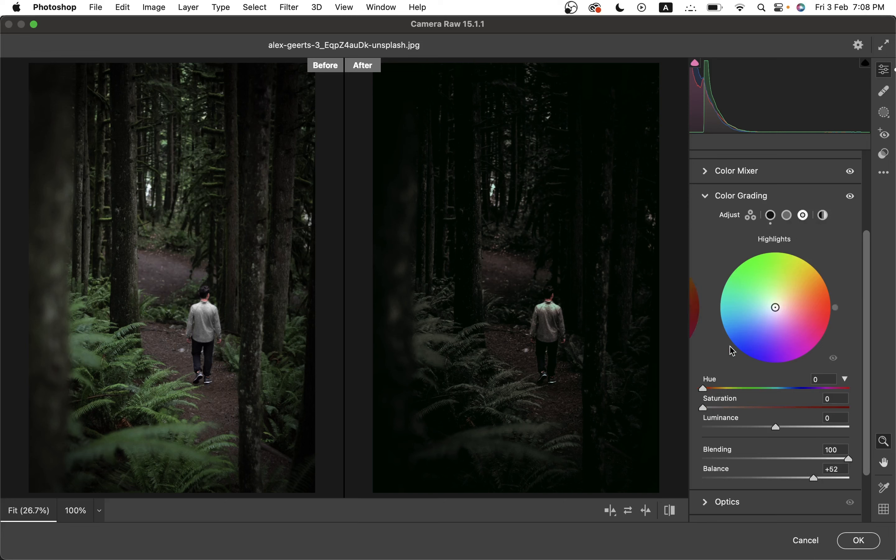
mouse_move(739, 388)
left_mouse_down()
mouse_move(794, 393)
mouse_move(781, 390)
left_mouse_up()
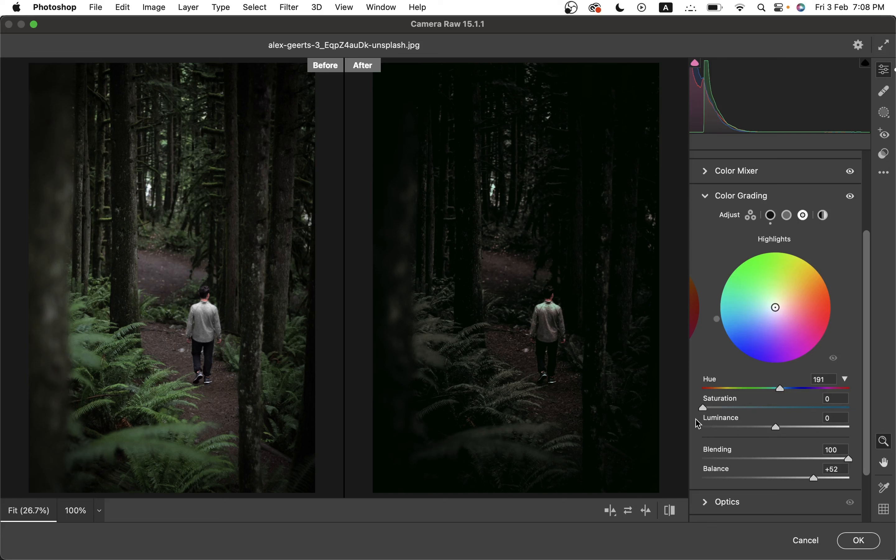
left_click_drag(705, 408, 716, 411)
left_click(771, 216)
left_click(807, 216)
left_click(732, 200)
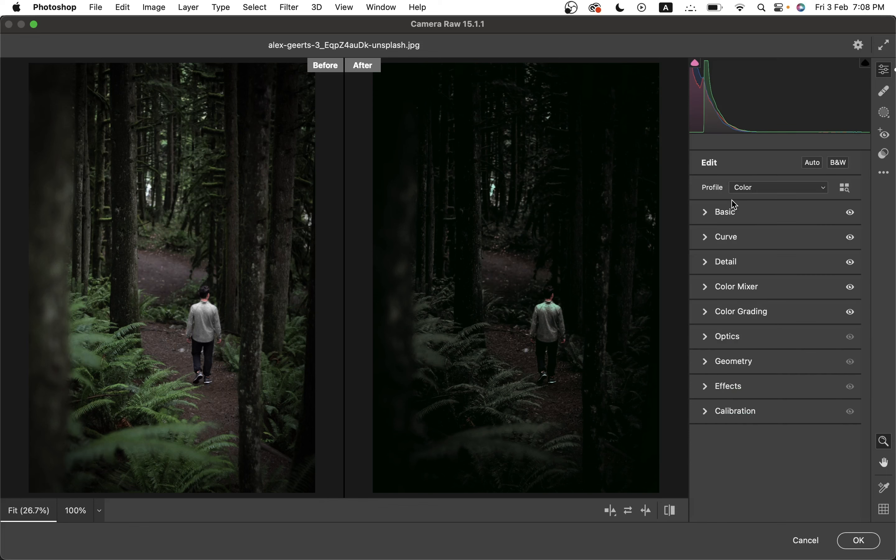
Step: Add film grain with amount 13, size 86 and roughness 27, and inspect it up close on the man
left_click(735, 386)
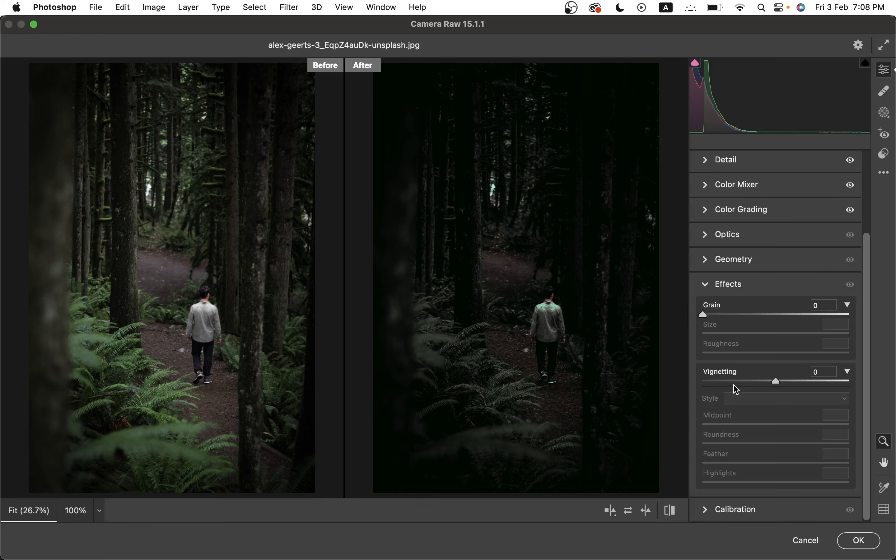
left_click(722, 314)
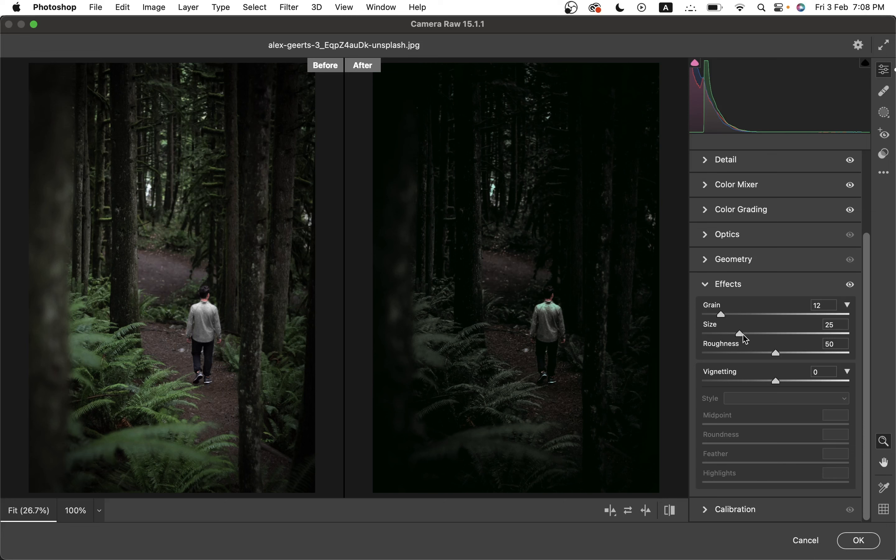
left_click_drag(740, 334, 742, 334)
mouse_move(742, 334)
left_mouse_down()
mouse_move(832, 333)
mouse_move(801, 352)
mouse_move(744, 352)
left_mouse_up()
left_click_drag(592, 336, 636, 392)
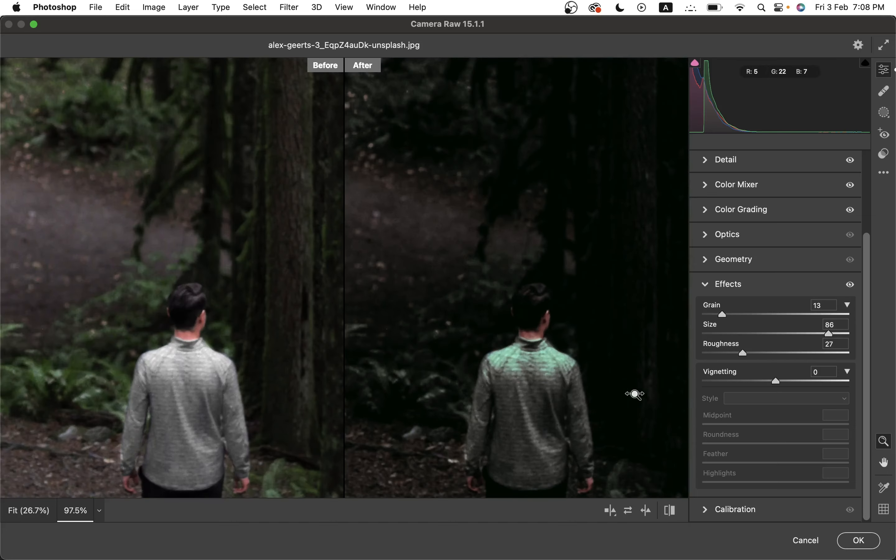
left_click(594, 369, "alt")
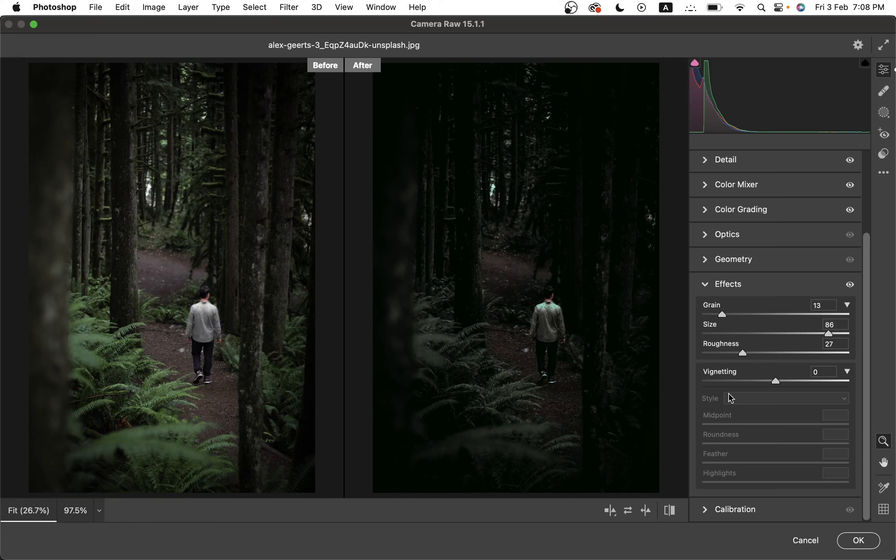
left_click(728, 287)
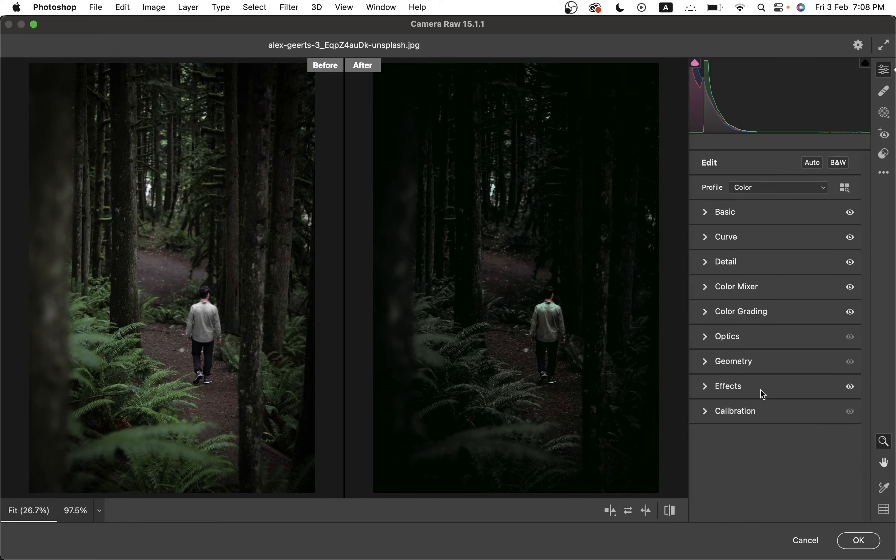
Step: Calibrate red primary to hue +46, saturation +5 and green primary to hue +100, saturation -25; lower blue primary hue and slightly raise its saturation
left_click(754, 410)
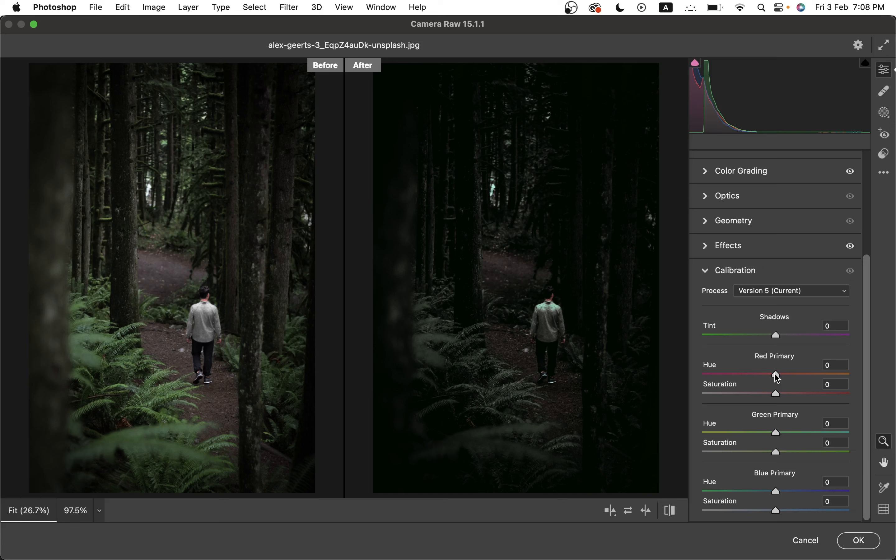
left_click_drag(775, 375, 780, 395)
left_click_drag(776, 432, 848, 438)
left_click_drag(776, 453, 759, 456)
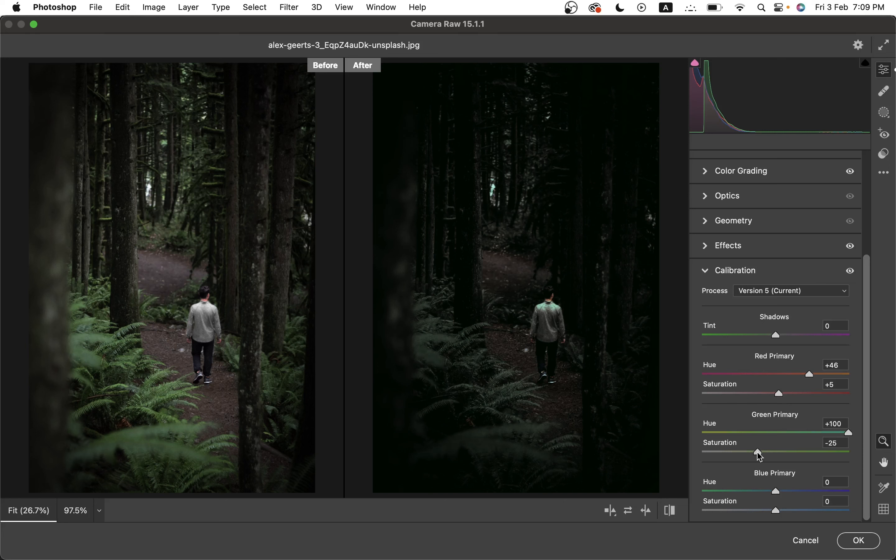
mouse_move(778, 493)
left_mouse_down()
mouse_move(765, 496)
mouse_move(775, 510)
mouse_move(764, 490)
left_mouse_up()
left_click_drag(775, 510, 777, 508)
left_click(718, 272)
Step: Set the optics vignette to +100 and check the graded photo
left_click(754, 337)
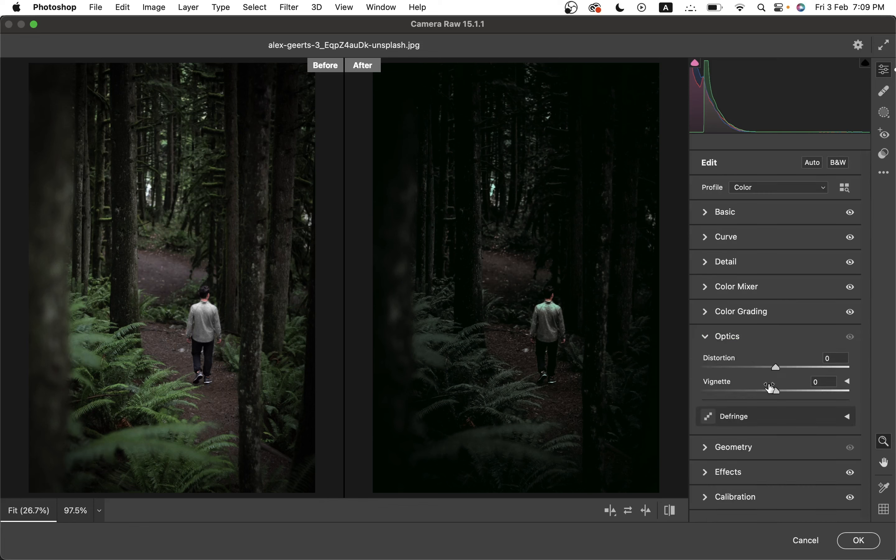
left_click_drag(777, 391, 891, 399)
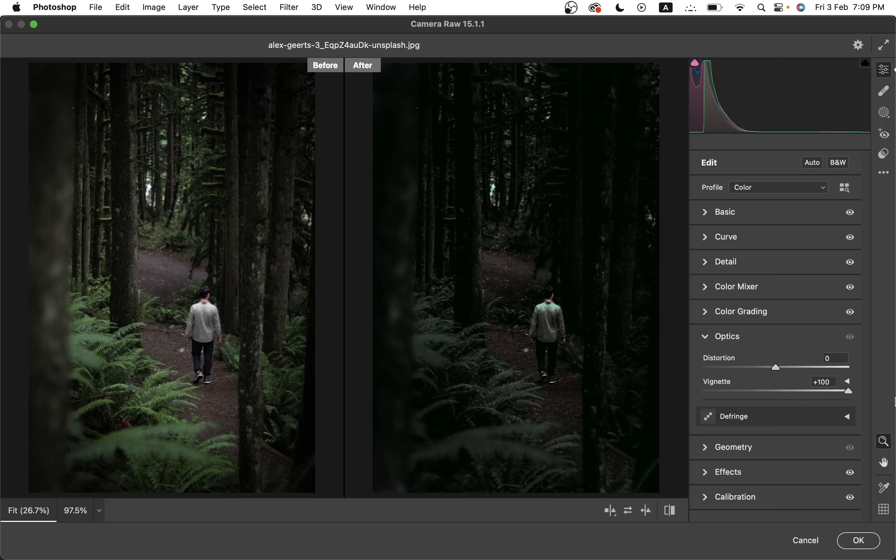
left_click(733, 337)
left_click_drag(566, 333, 566, 303)
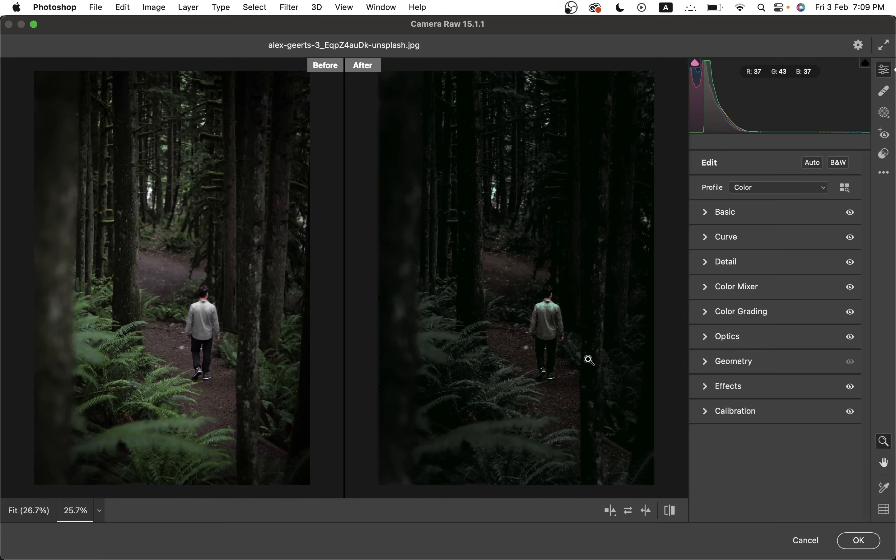
Step: Apply the Camera Raw filter to Layer 1 and toggle the layer's visibility to compare with the original
left_click(869, 545)
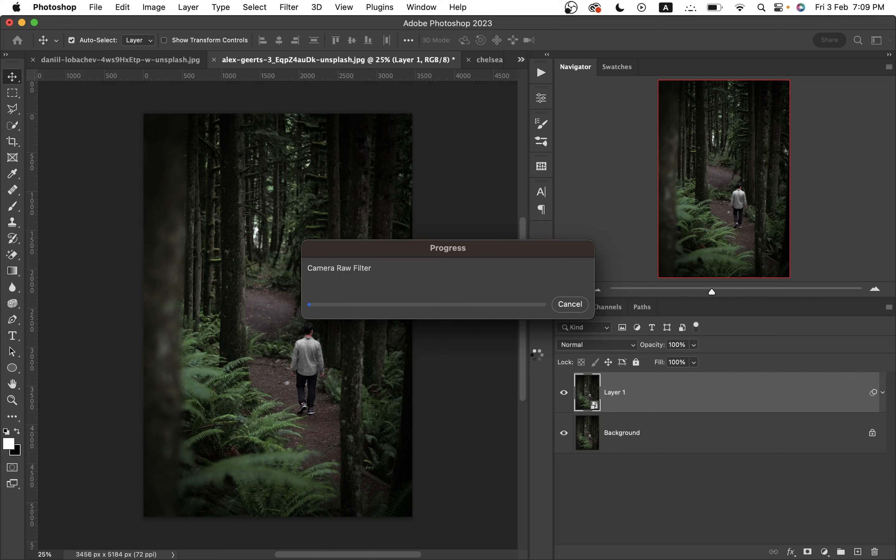
left_click(564, 392)
left_click(568, 394)
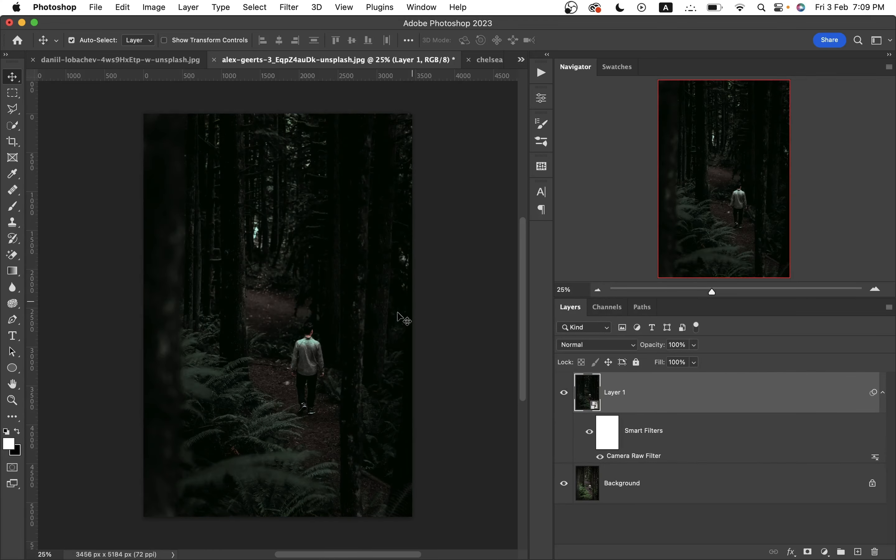